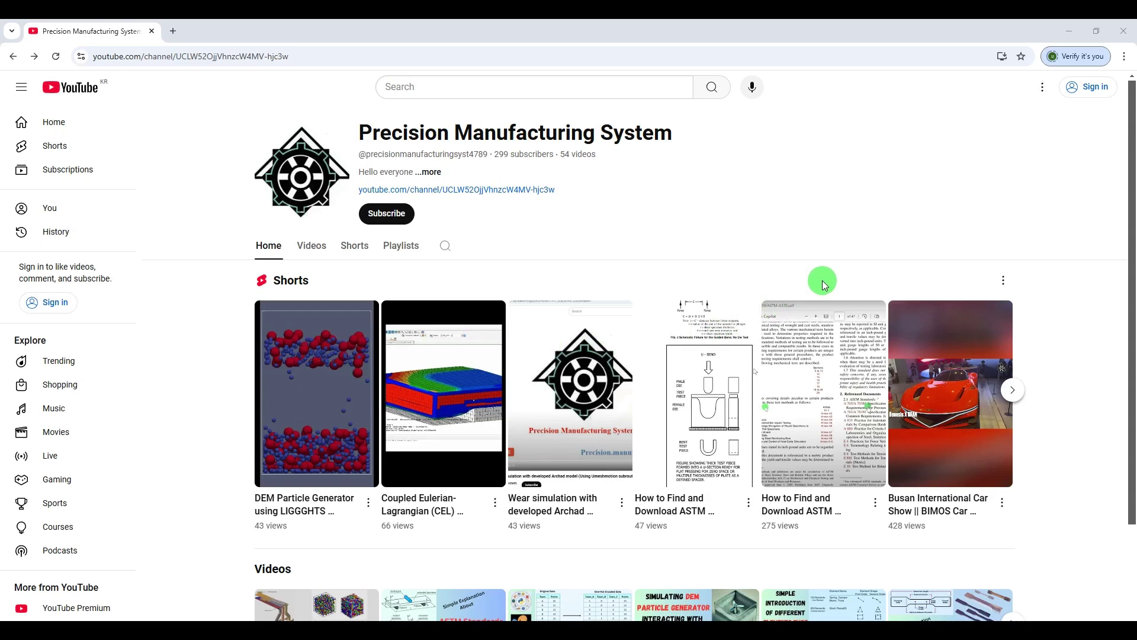
- In 1390P.csv, select radius cells M3397:M3403 where 0.008 changes to 0.0035, then return to the top
click(1068, 30)
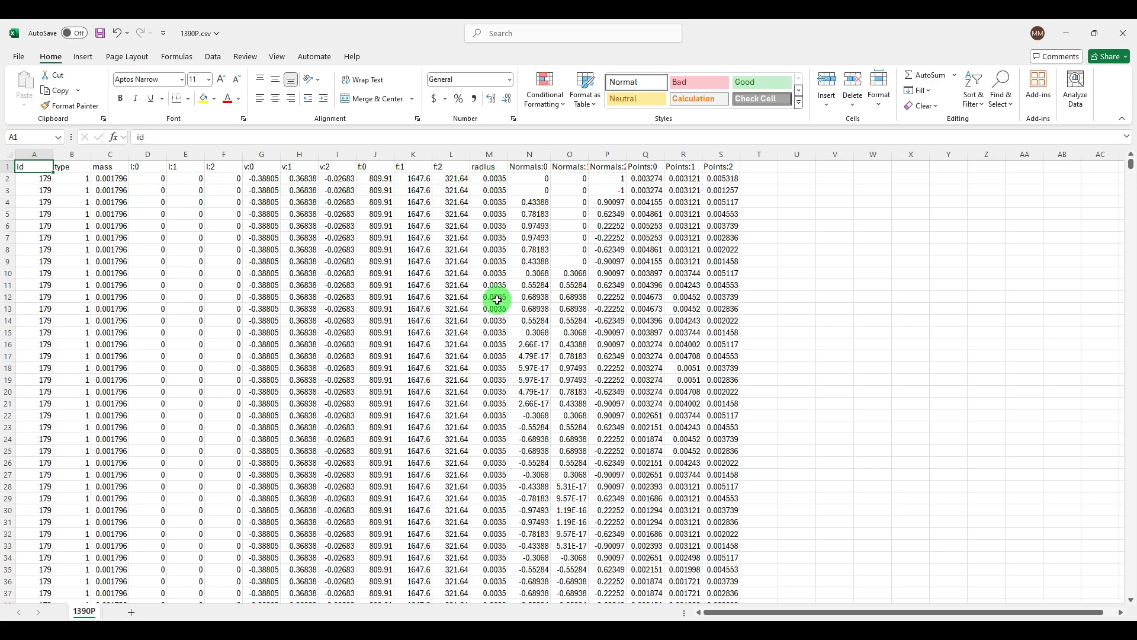
scroll(498, 299, down, 5)
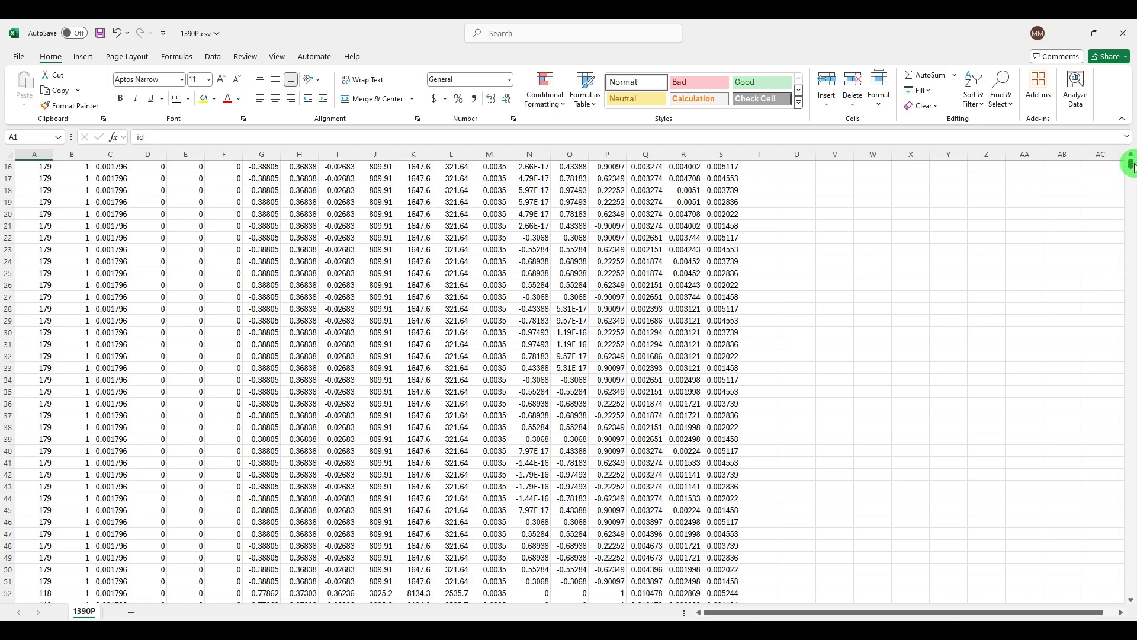
drag(1131, 165, 1129, 189)
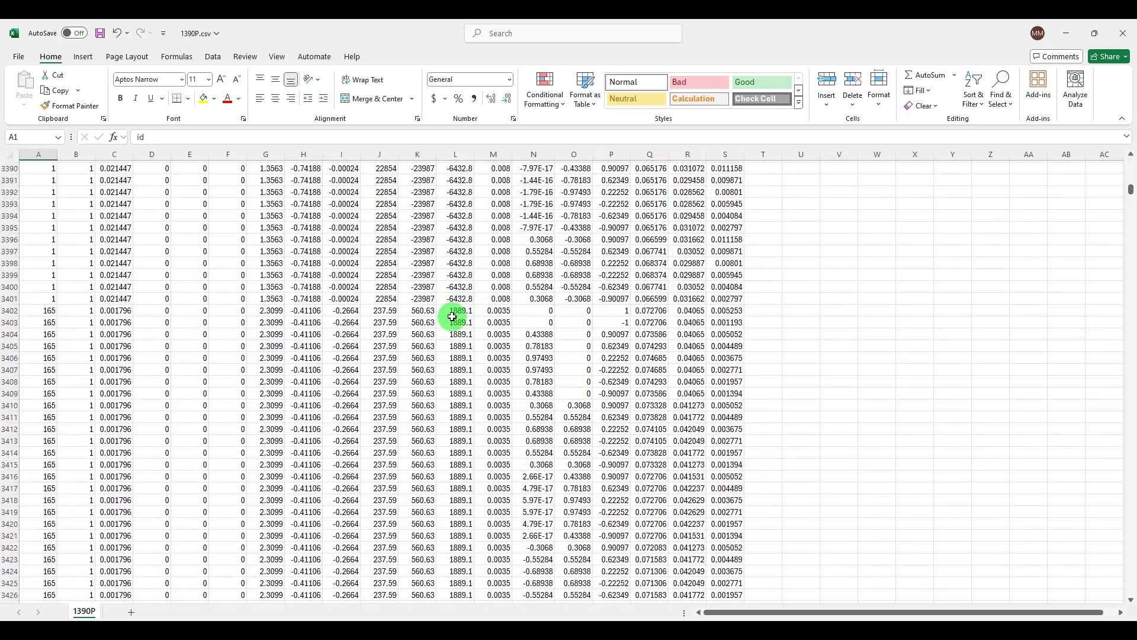
drag(499, 252, 499, 320)
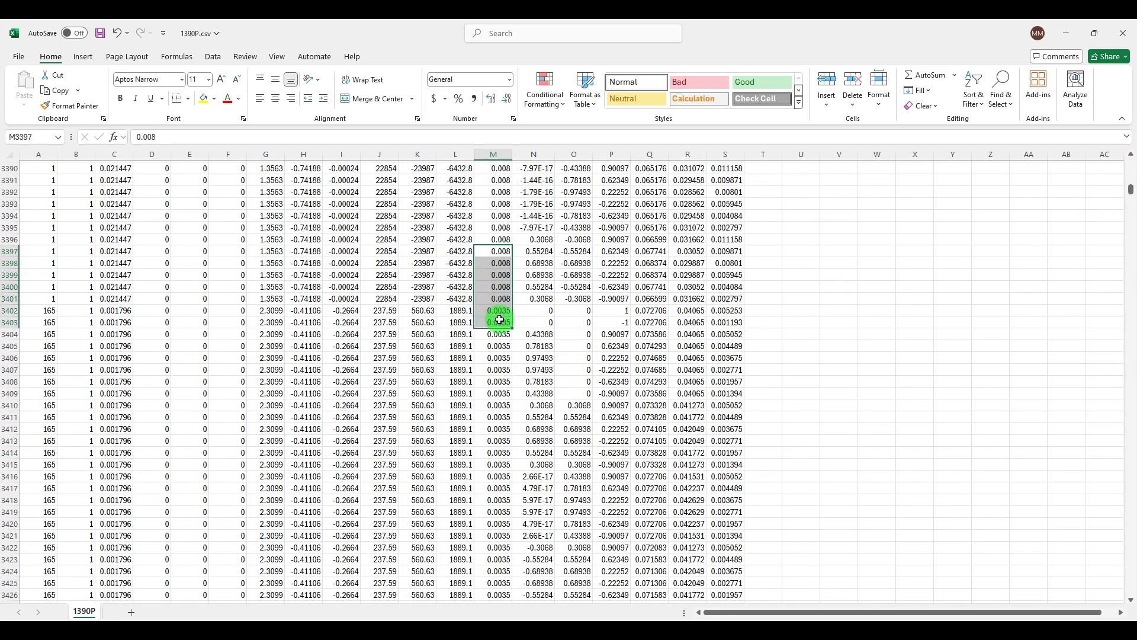
drag(1128, 186, 1130, 145)
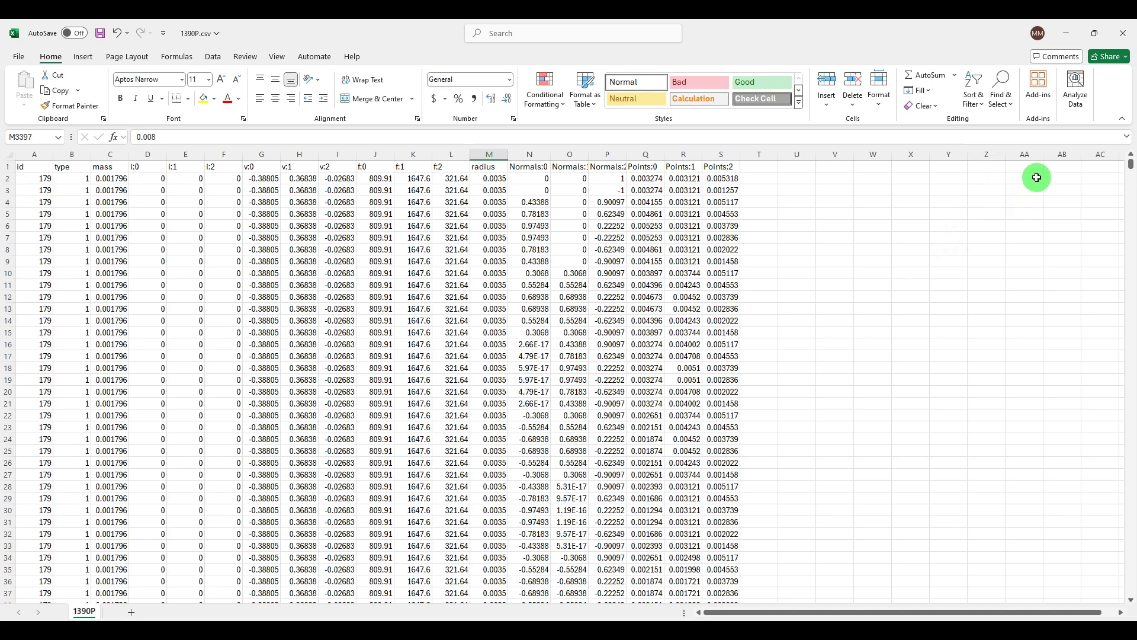
- Bring ParaView back and start opening a data file from the Desktop folder
click(1056, 36)
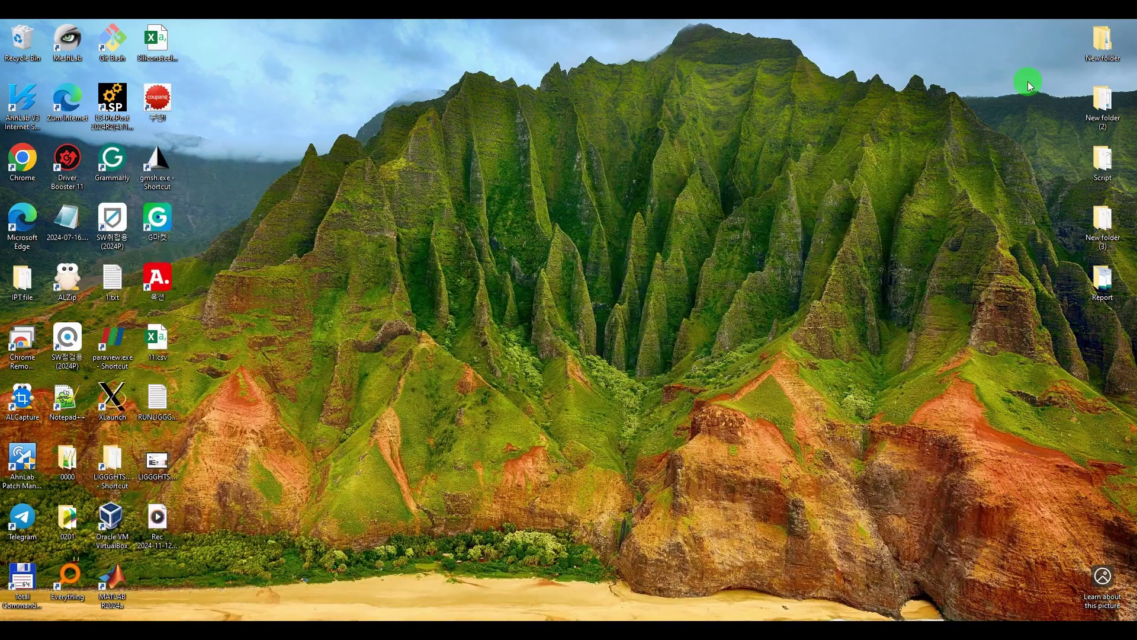
click(533, 619)
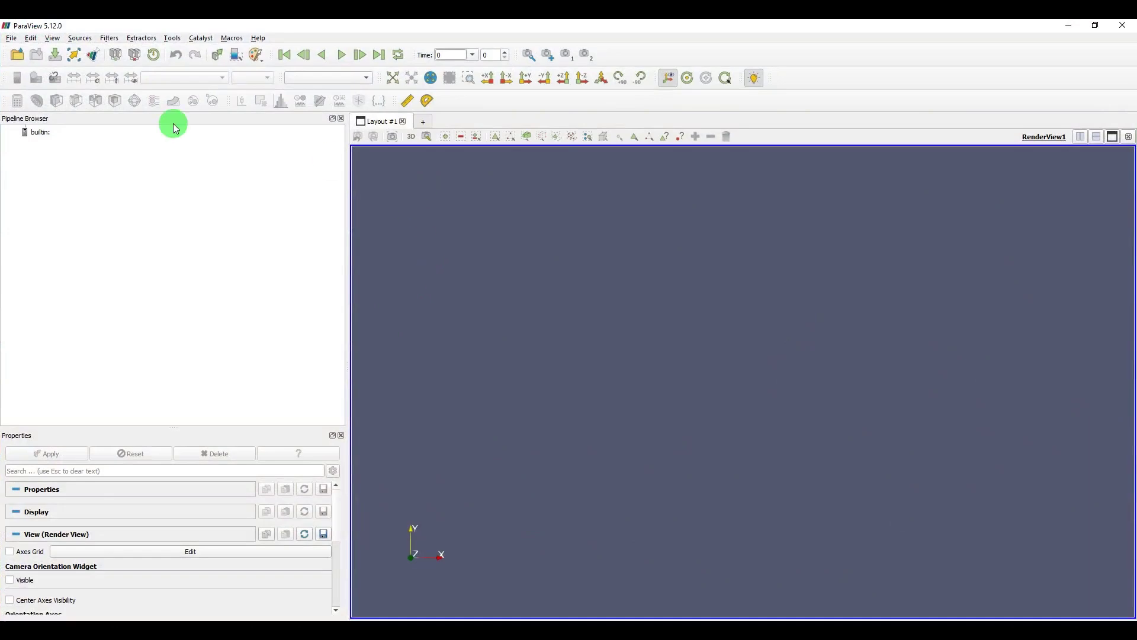
click(16, 55)
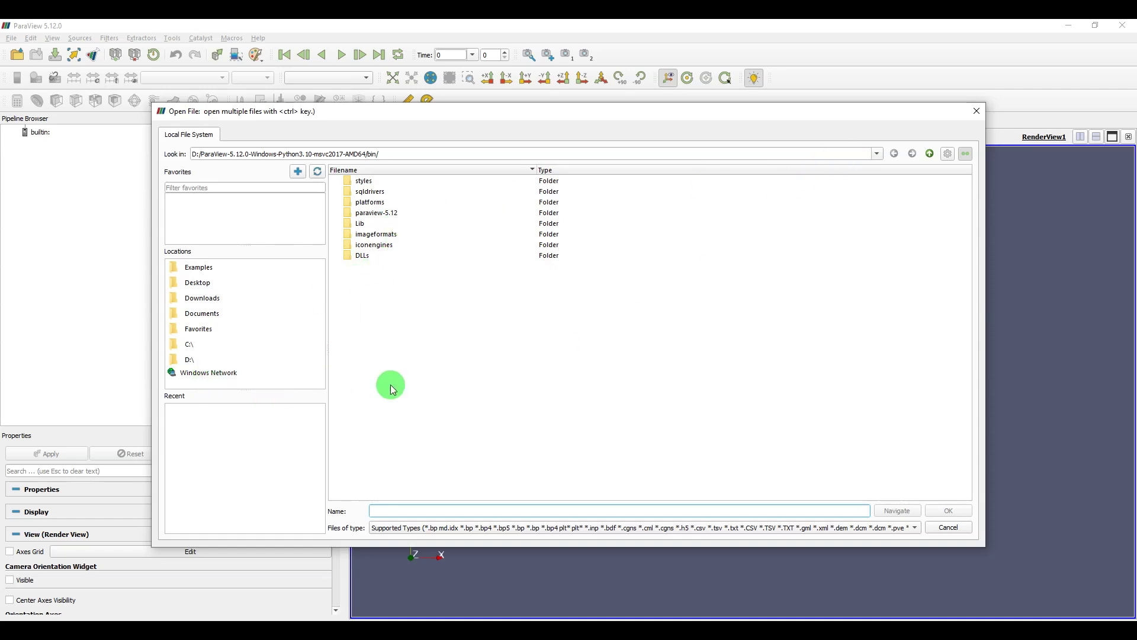
click(198, 267)
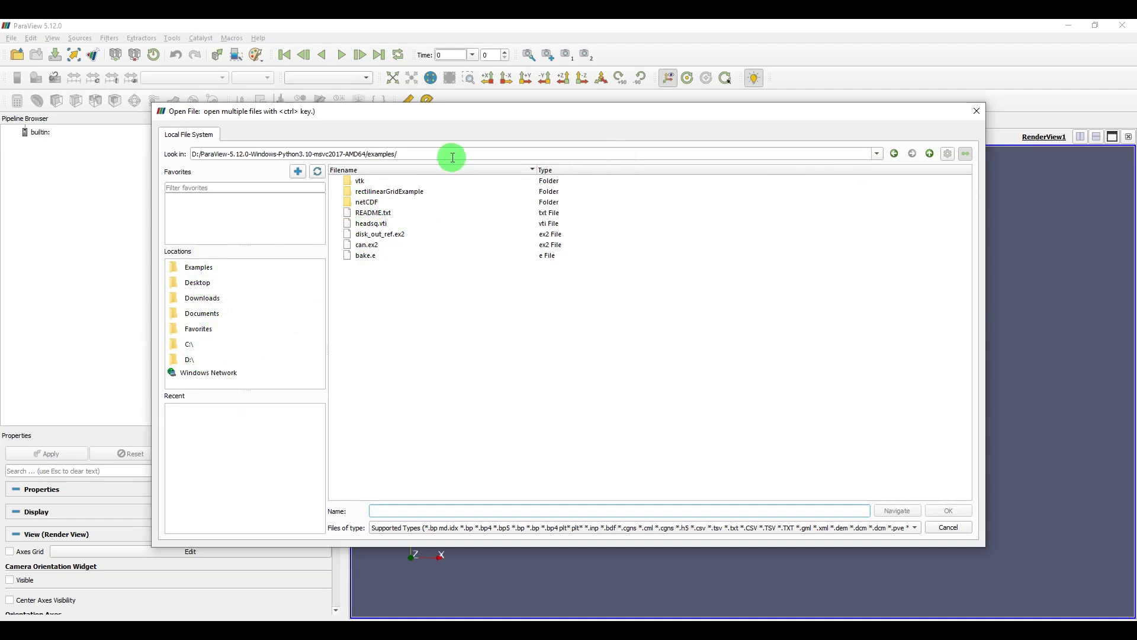
click(930, 154)
click(930, 153)
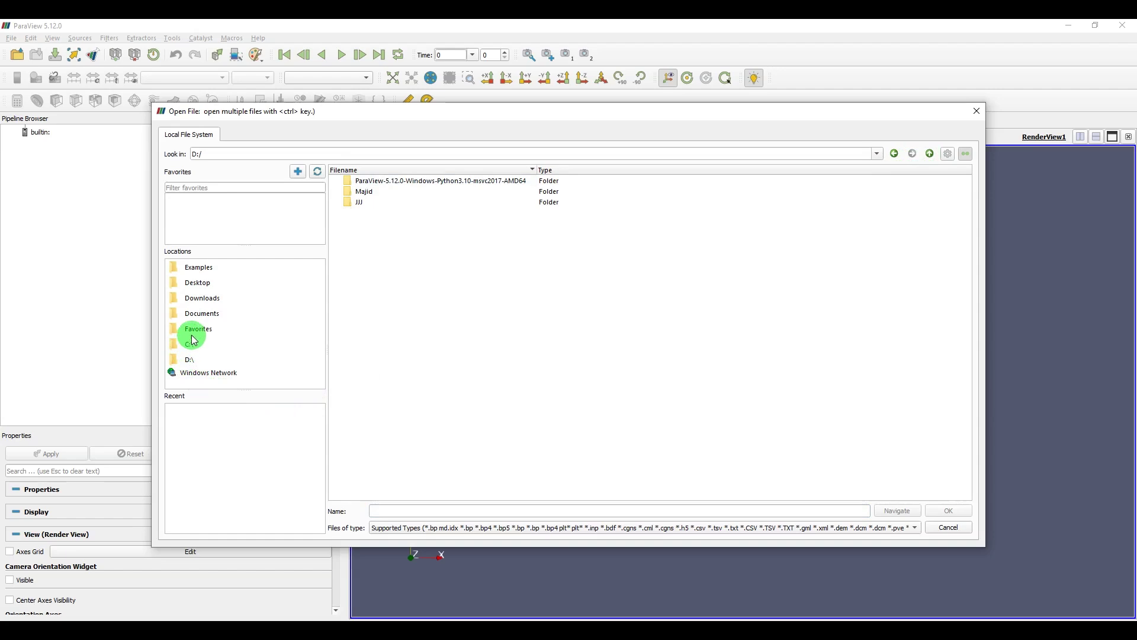
click(198, 283)
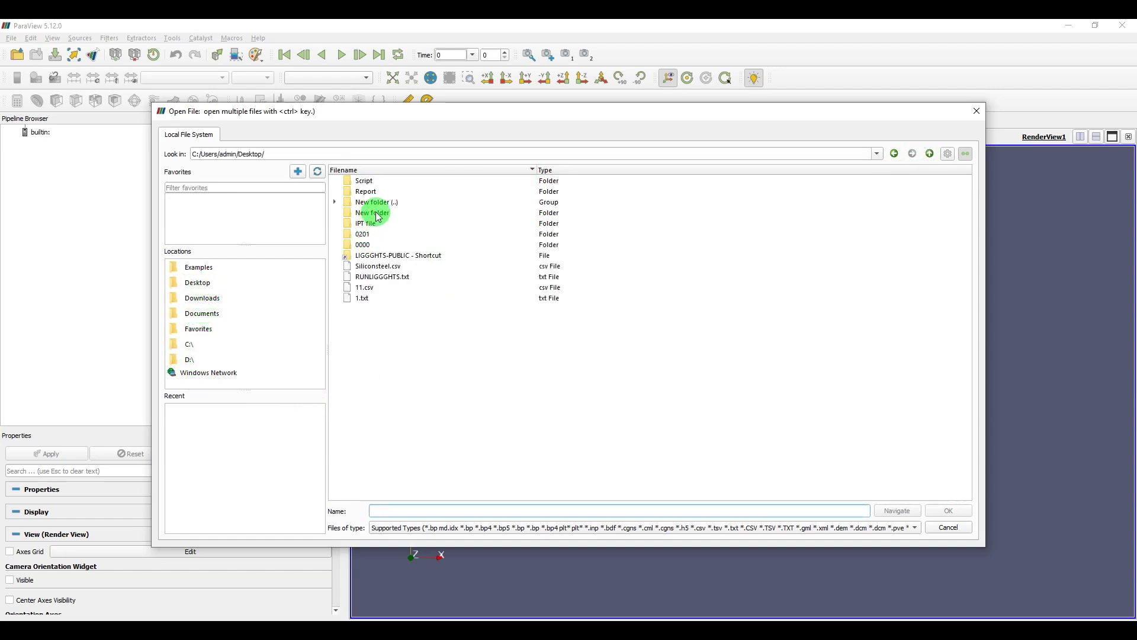
- Browse LIGGGHTS-PUBLIC > examples > LIGGGHTS > Tutorials_public > DEM > First_model > post-19000-100-fric and load both VTK series
double_click(385, 256)
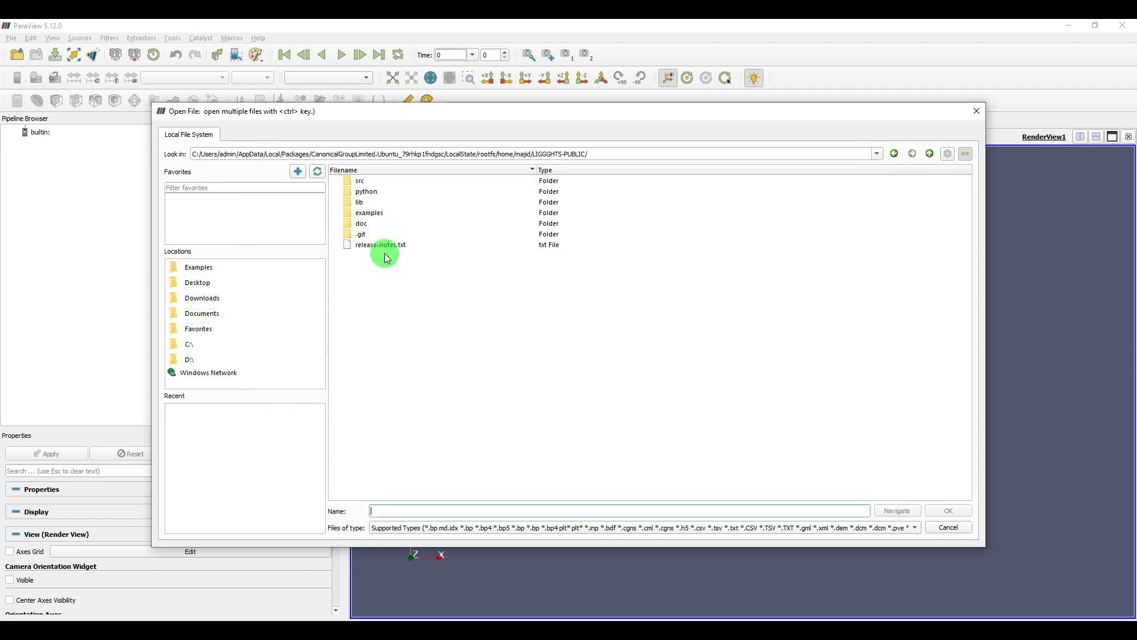
double_click(370, 213)
double_click(372, 187)
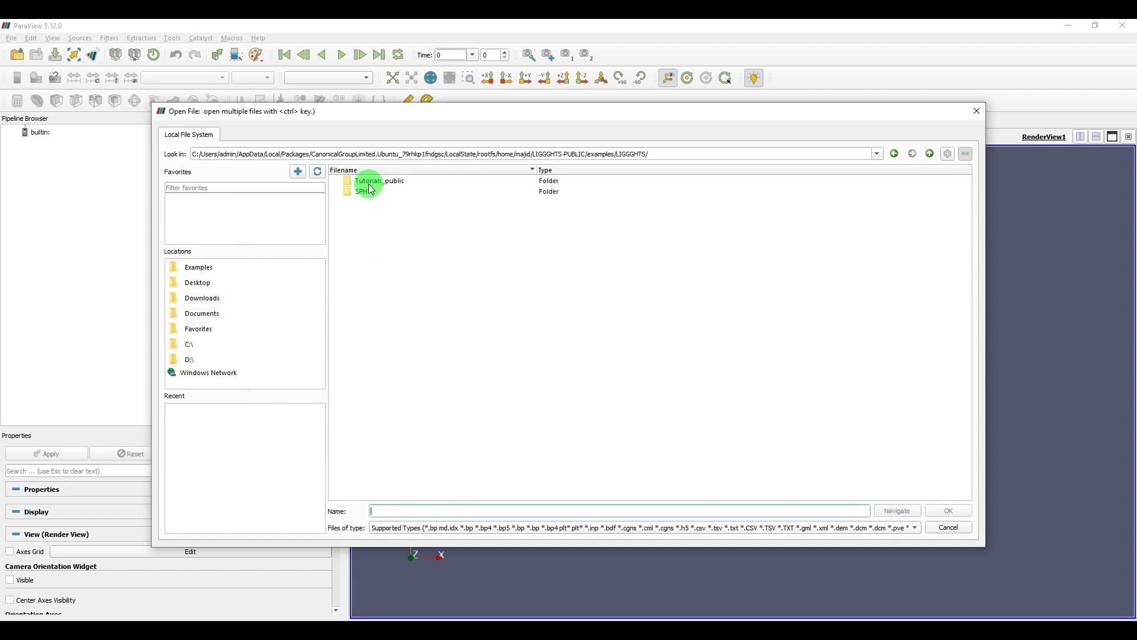
double_click(370, 189)
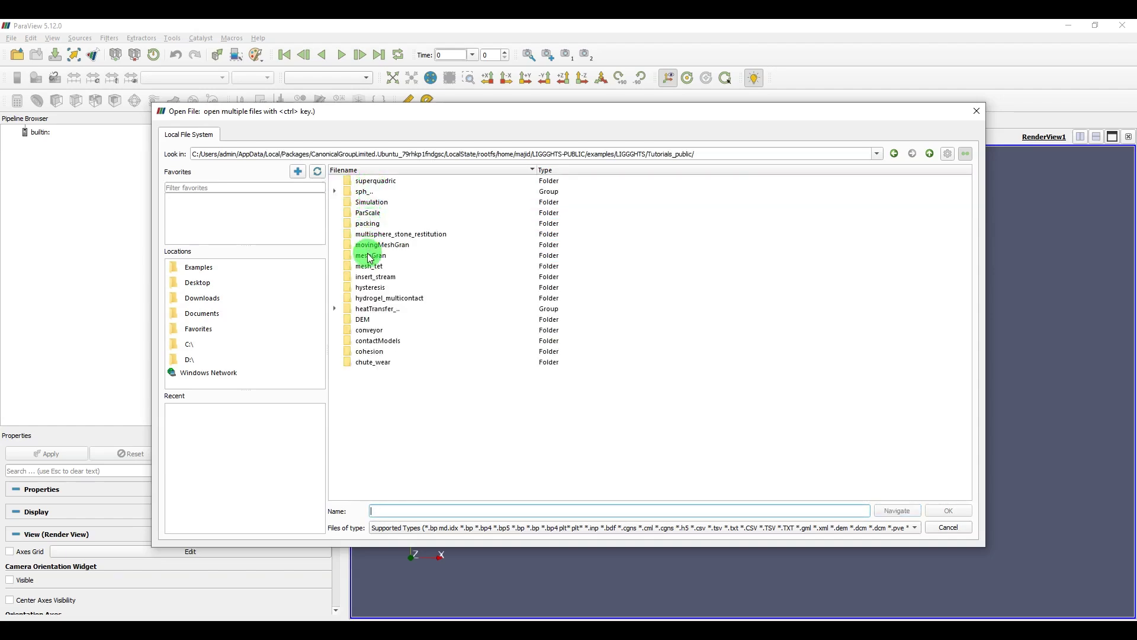
double_click(363, 320)
double_click(369, 181)
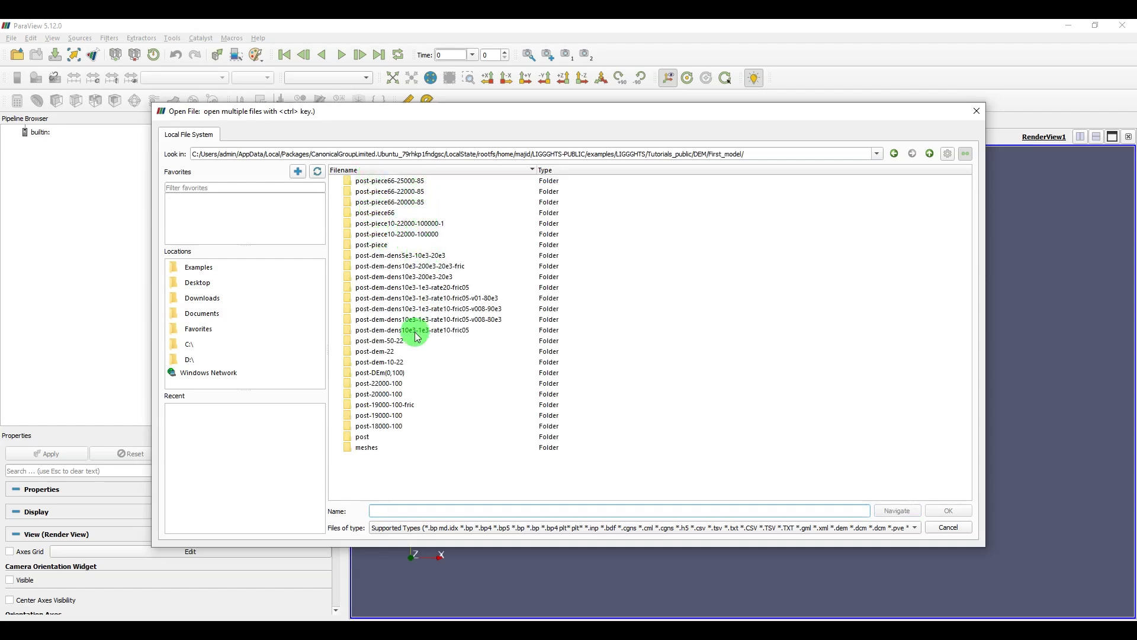
click(411, 407)
double_click(410, 406)
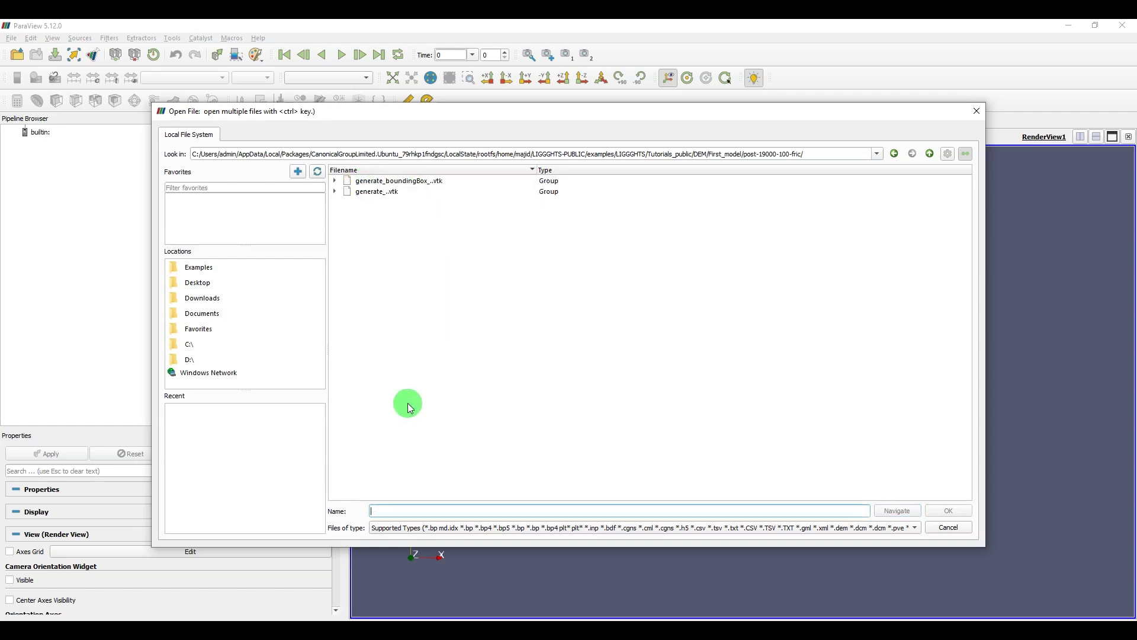
drag(414, 213, 369, 183)
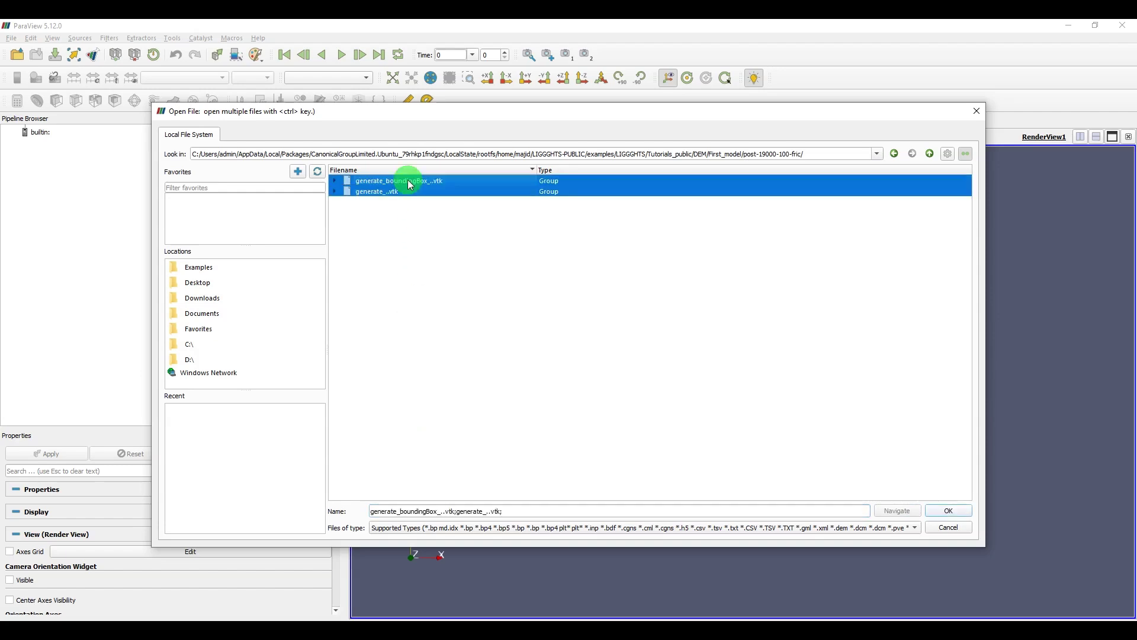
click(948, 513)
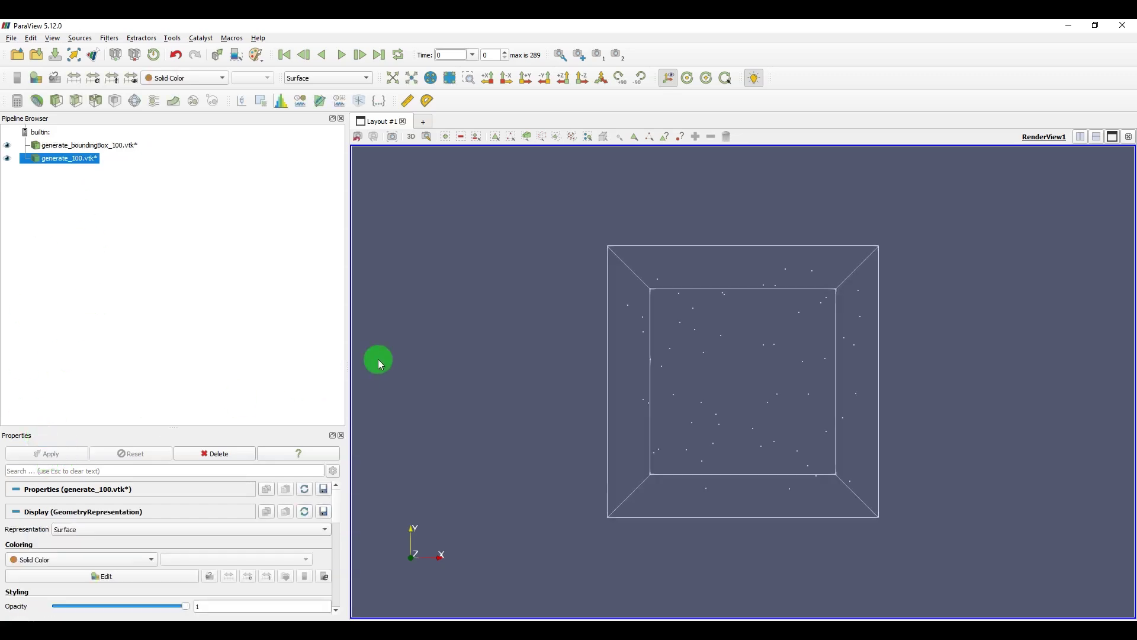
- Colour generate_100 particles by radius (3.5e-03 to 8.0e-03) and view the box along +X
click(488, 78)
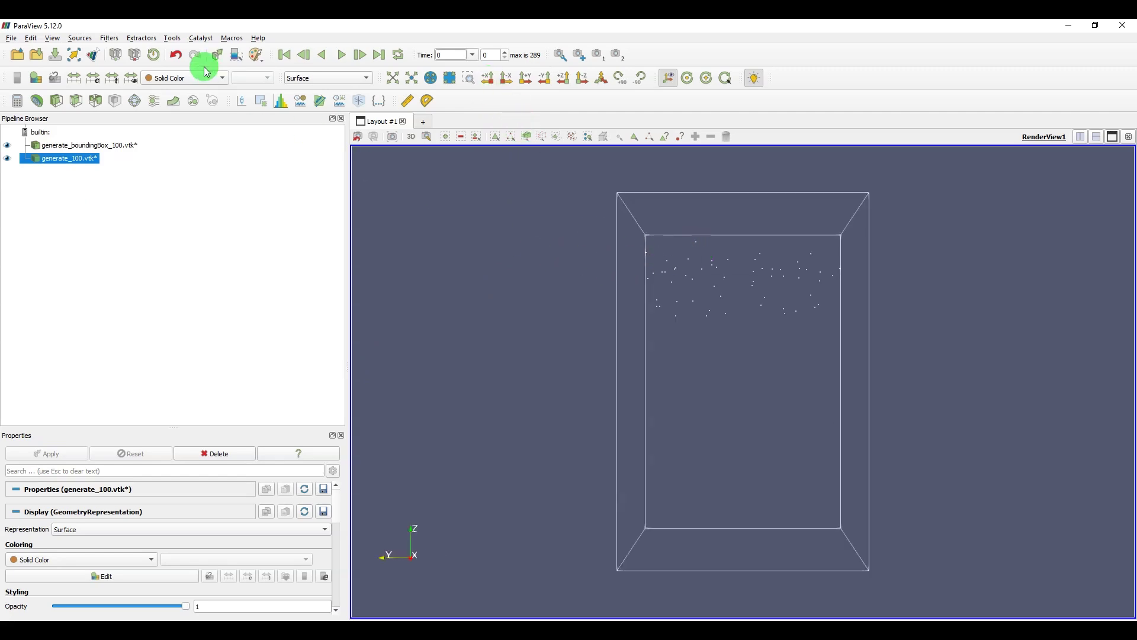
click(173, 83)
click(180, 144)
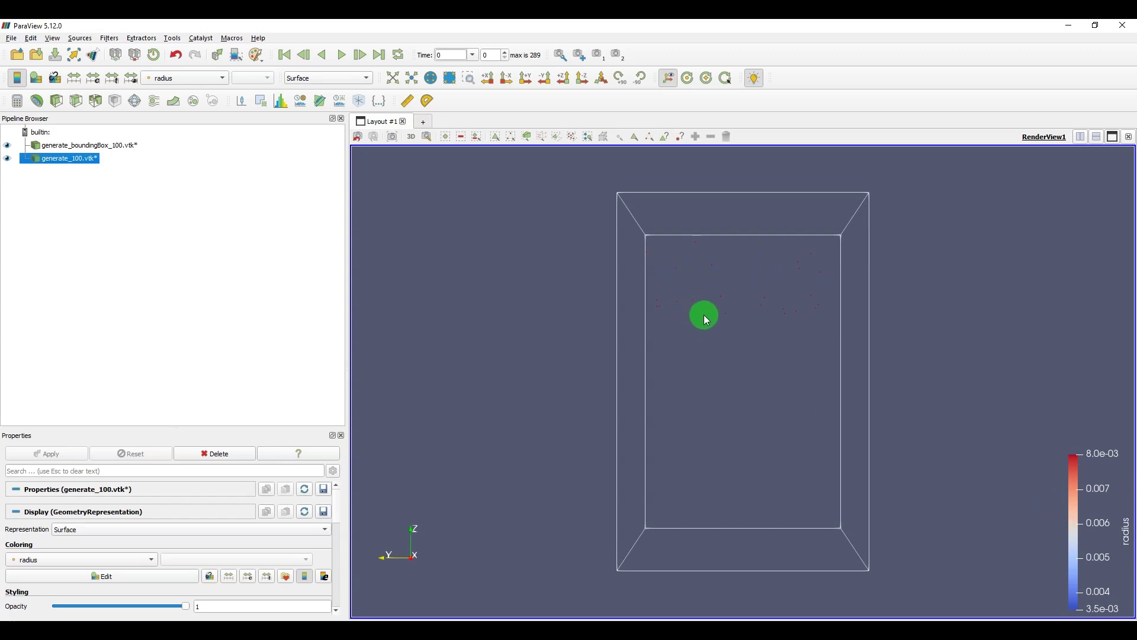
scroll(812, 268, up, 5)
scroll(811, 266, down, 6)
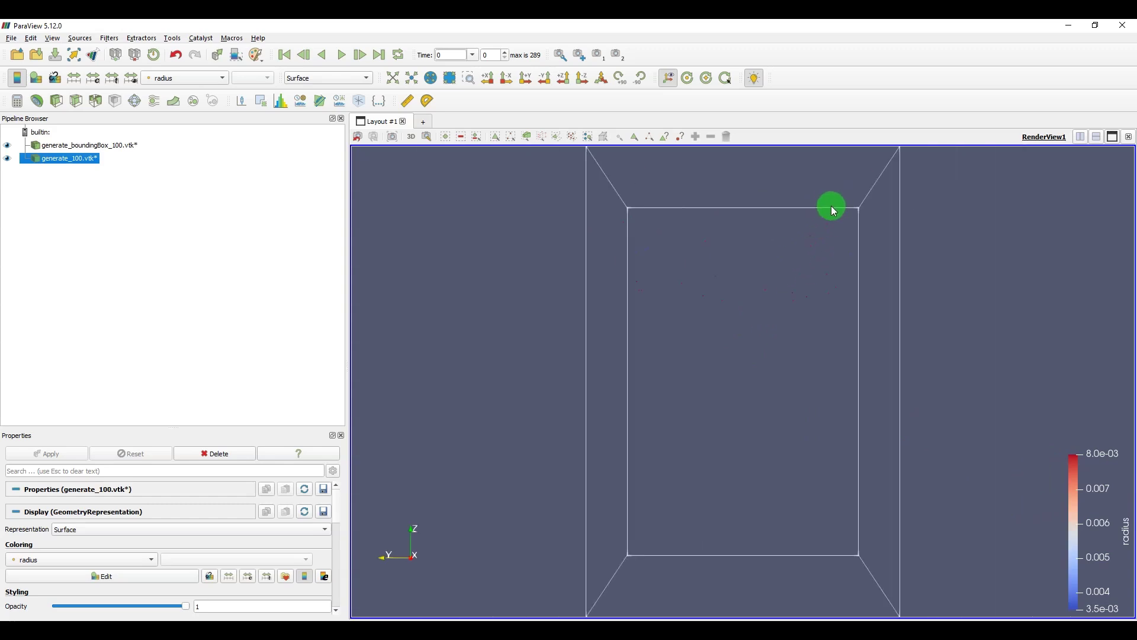
drag(832, 206, 817, 312)
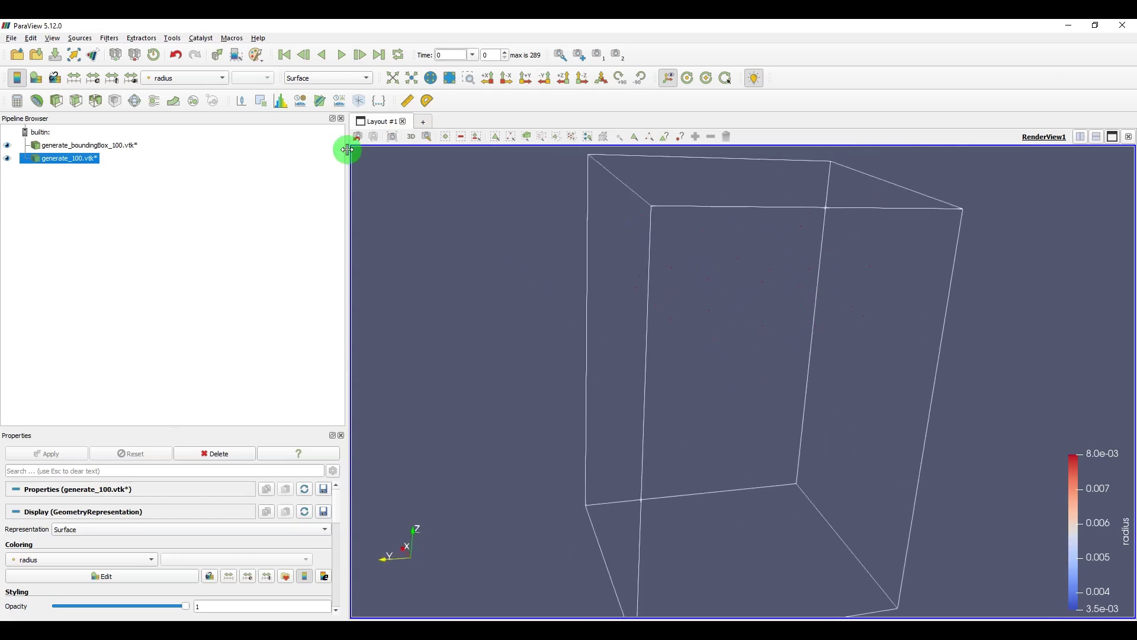
click(488, 79)
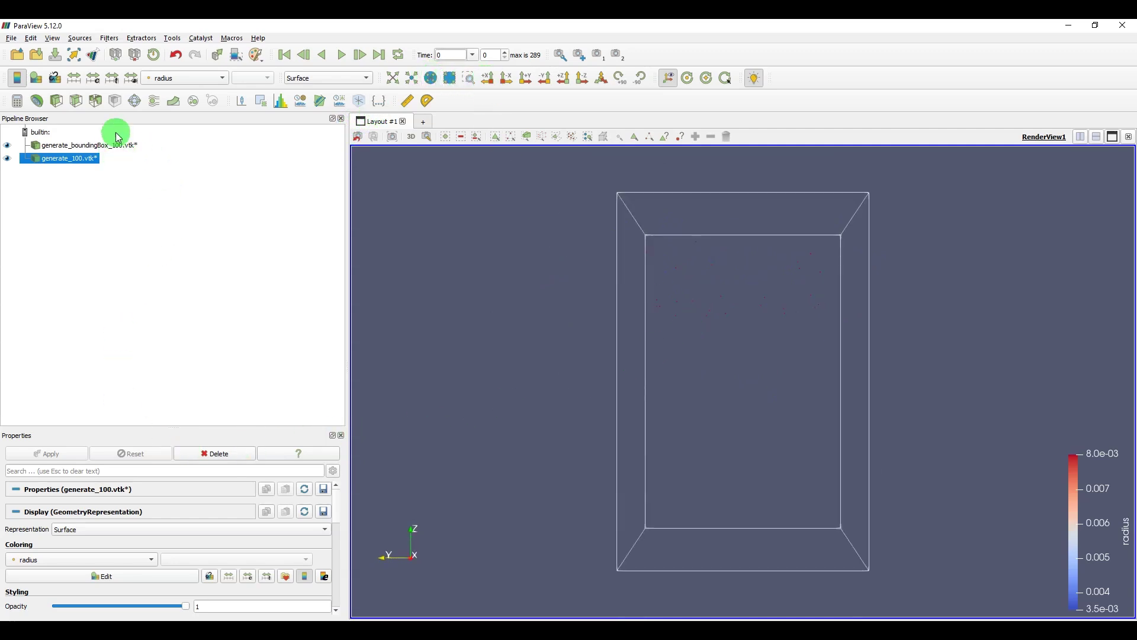
- Add a Glyph filter with spheres scaled by the radius array, reset the scale factor, and apply
click(135, 101)
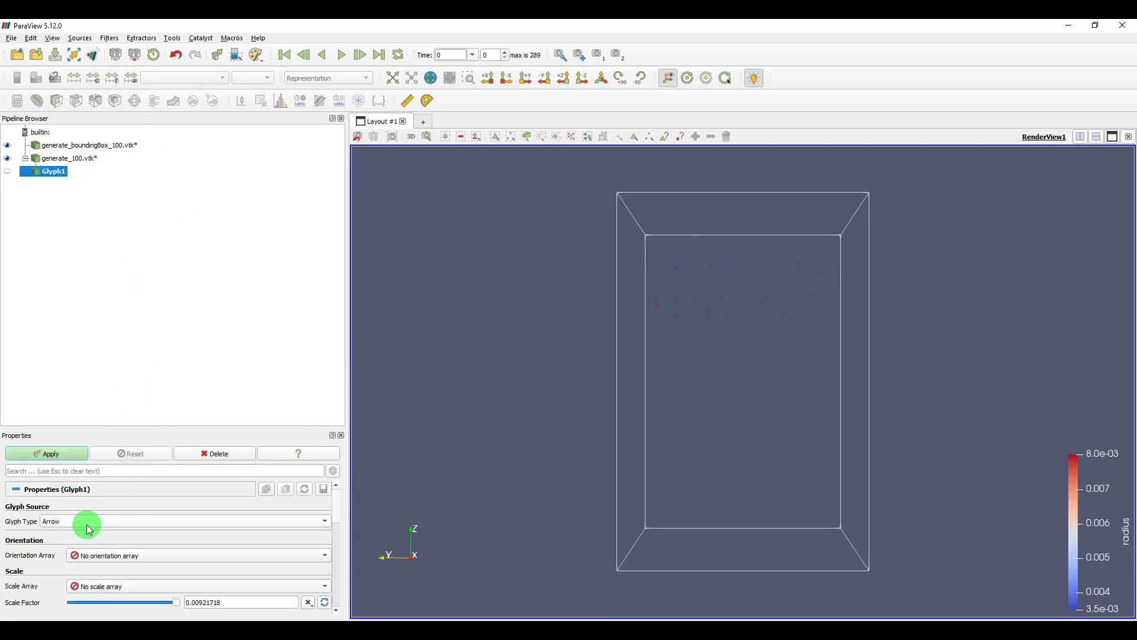
click(88, 521)
key(Escape)
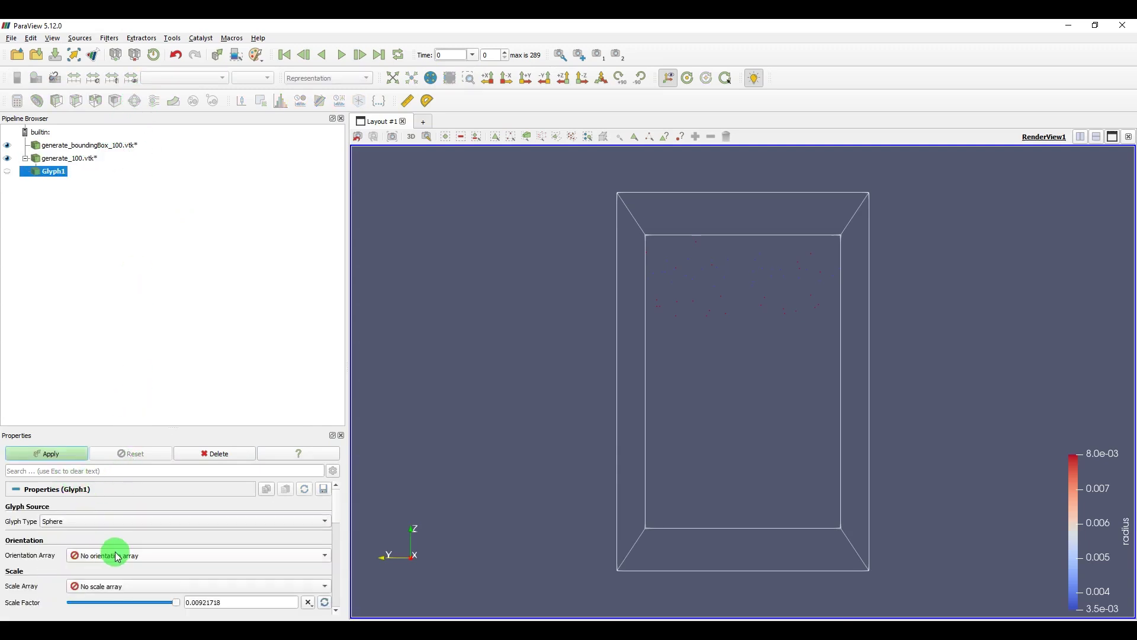
click(150, 589)
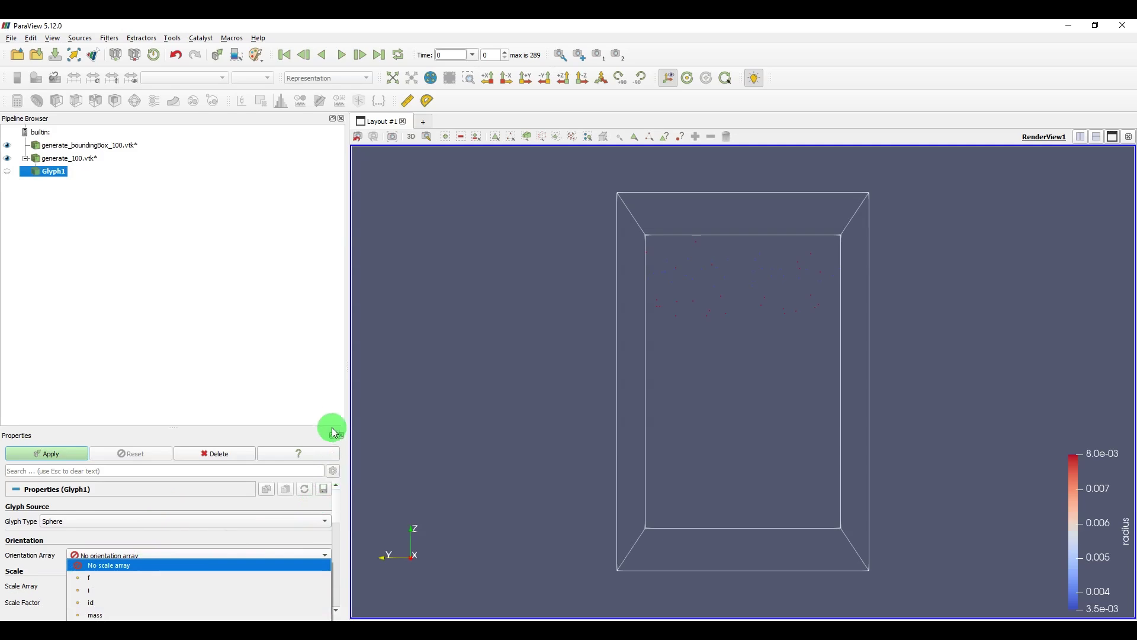
click(225, 614)
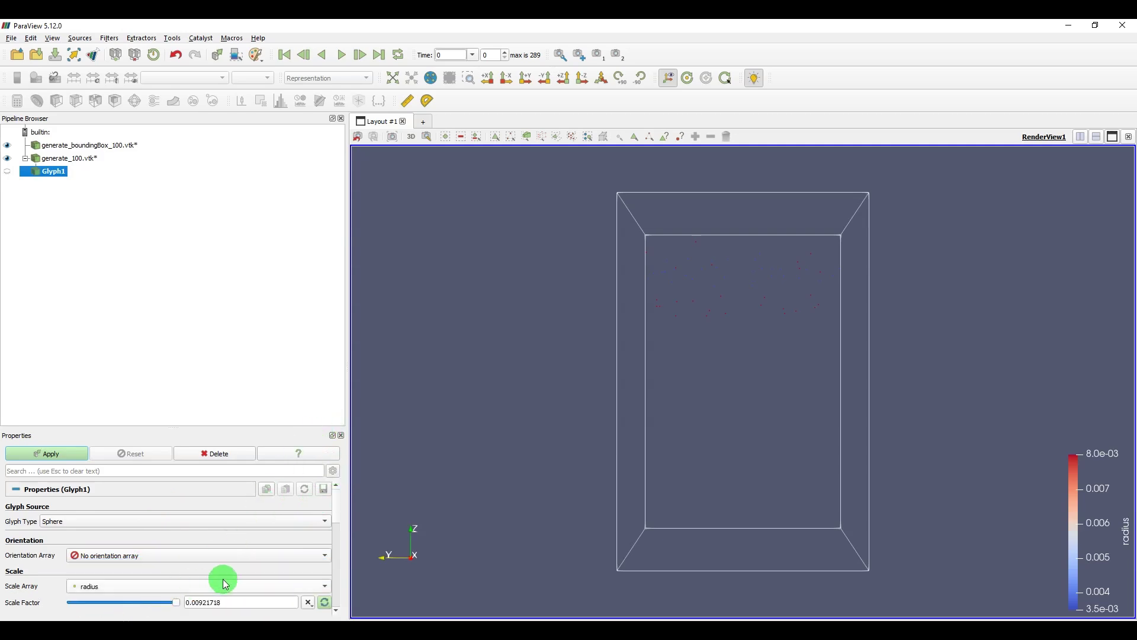
click(325, 603)
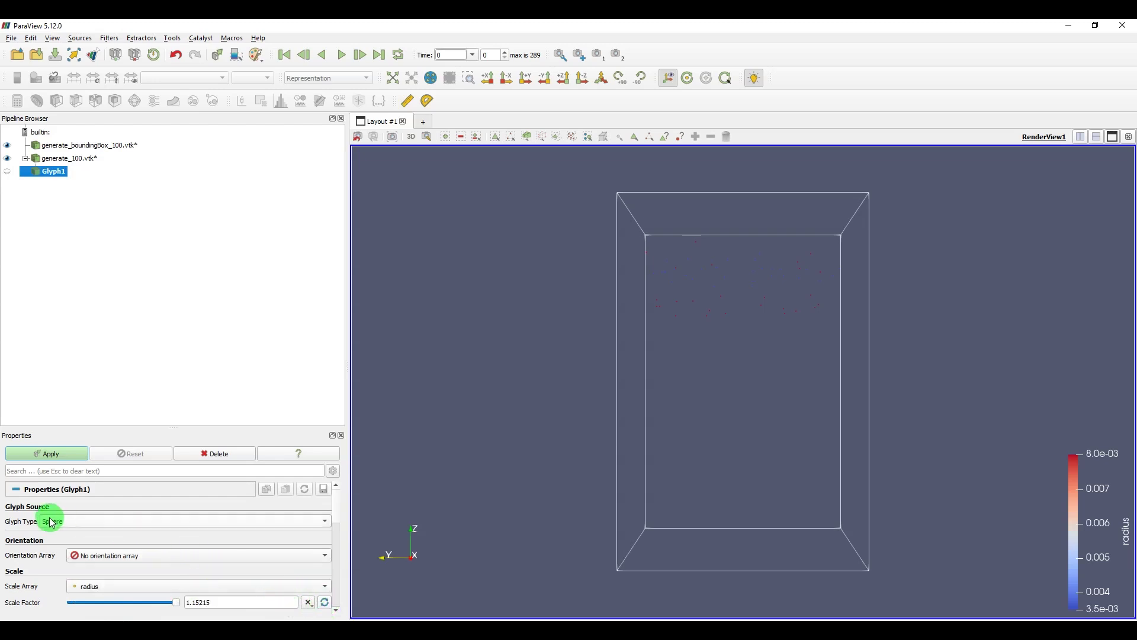
scroll(51, 541, down, 4)
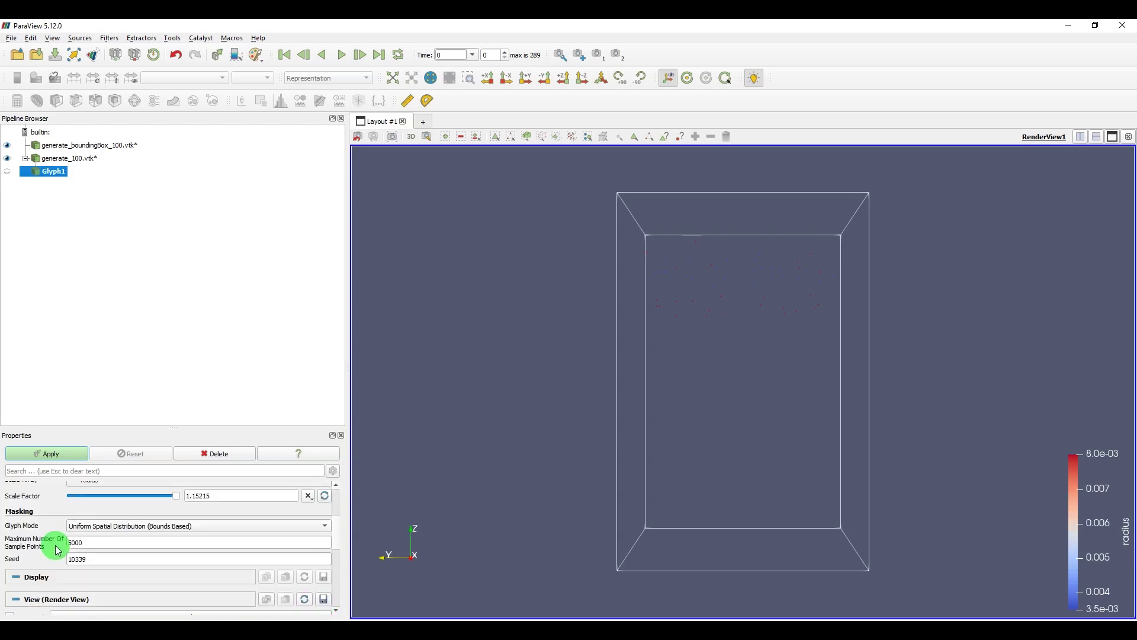
scroll(58, 551, down, 1)
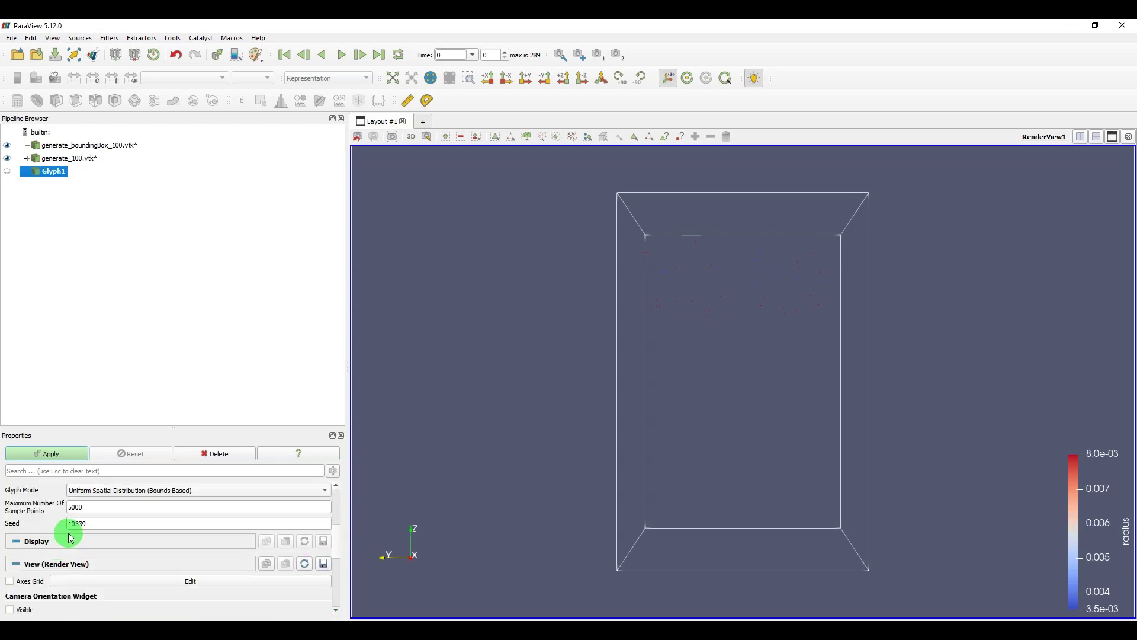
click(57, 455)
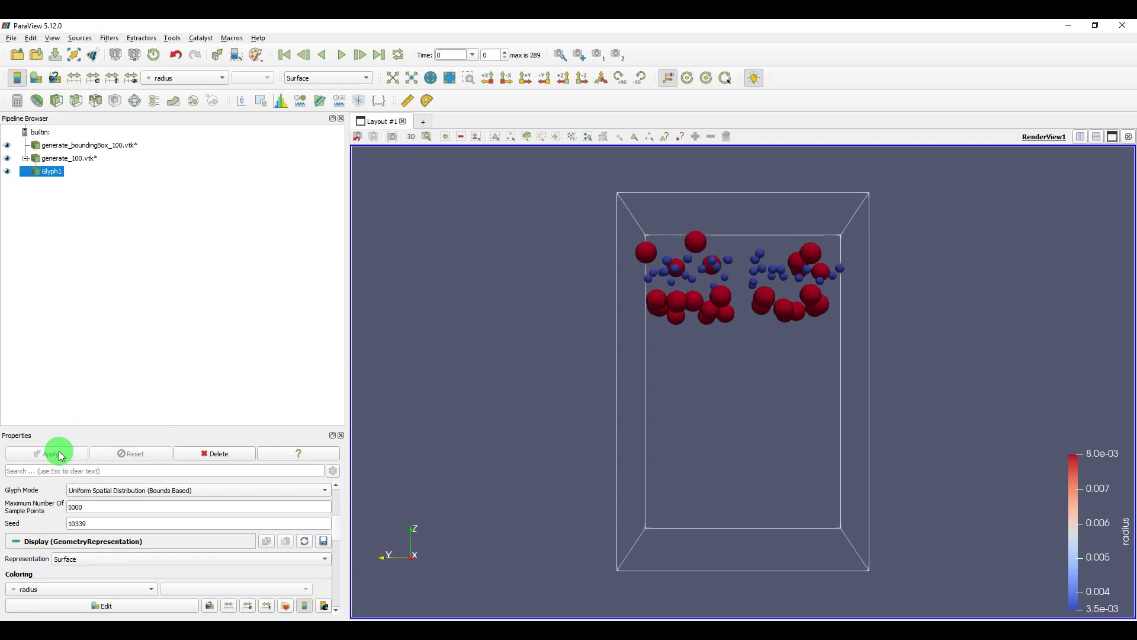
- Enable camera parallel projection and hide generate_100.vtk so only the Glyph1 spheres show
scroll(59, 554, down, 2)
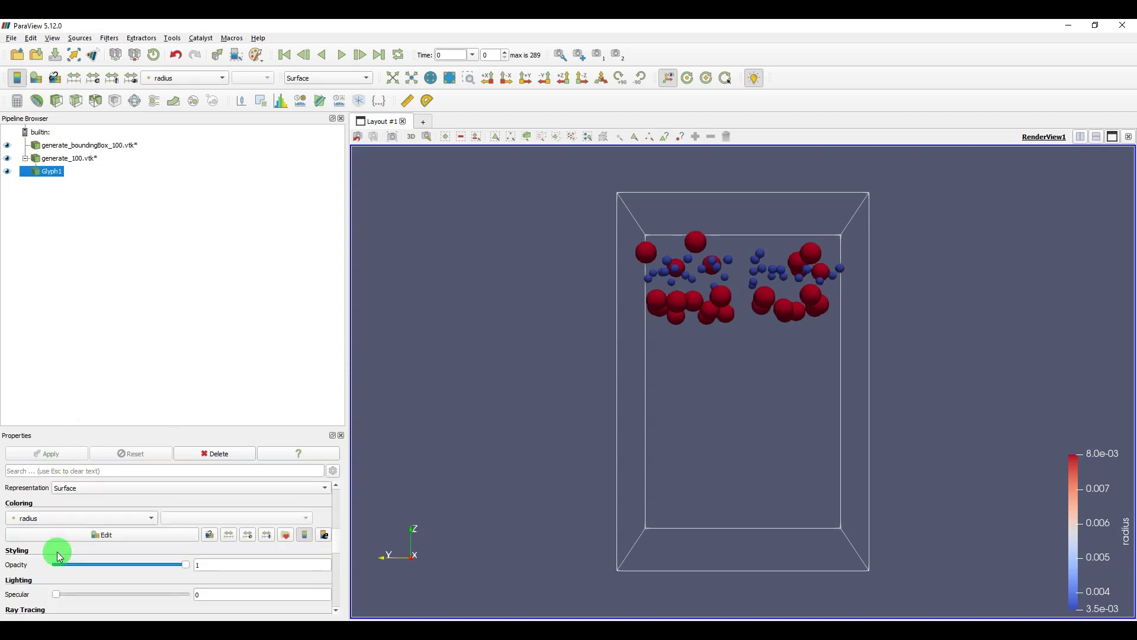
scroll(89, 526, down, 3)
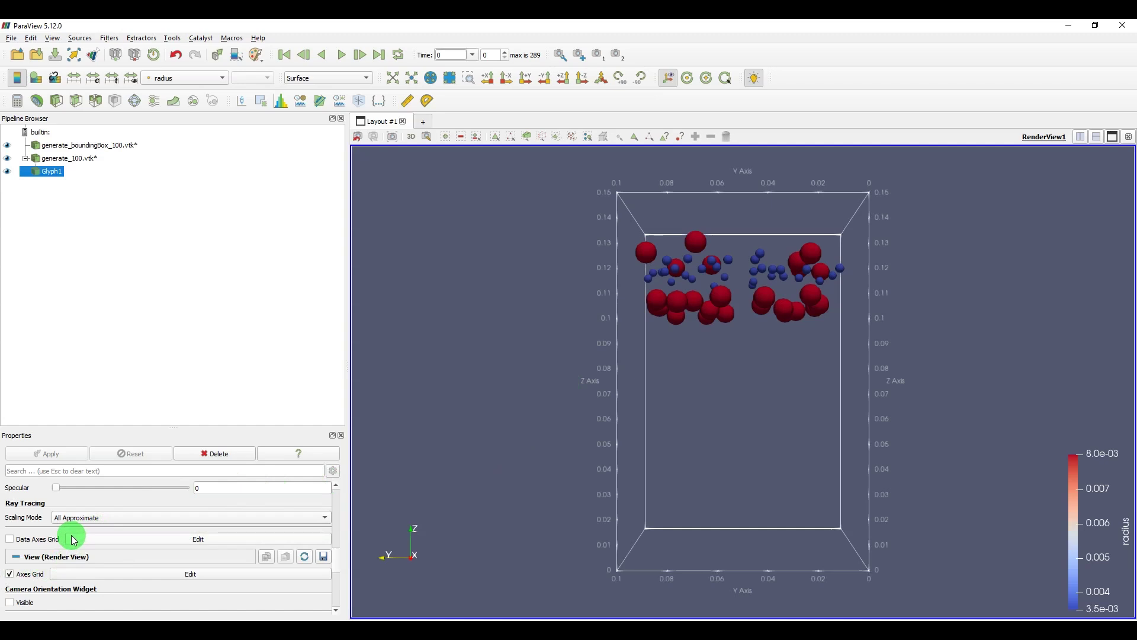
scroll(65, 540, down, 1)
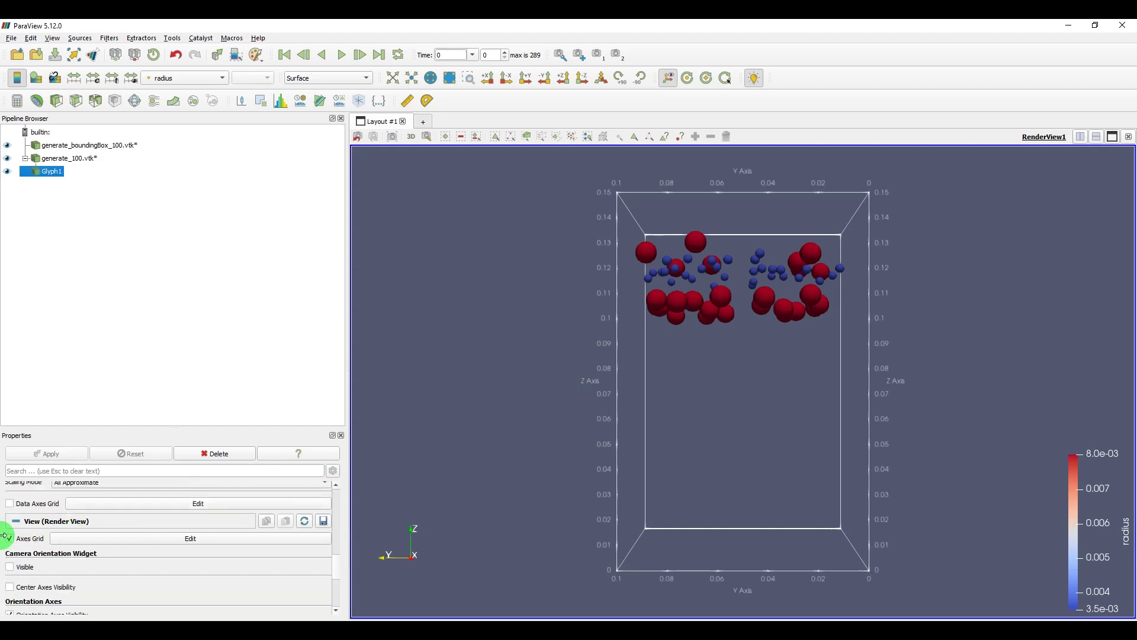
scroll(59, 539, down, 1)
scroll(57, 540, up, 1)
scroll(42, 577, down, 2)
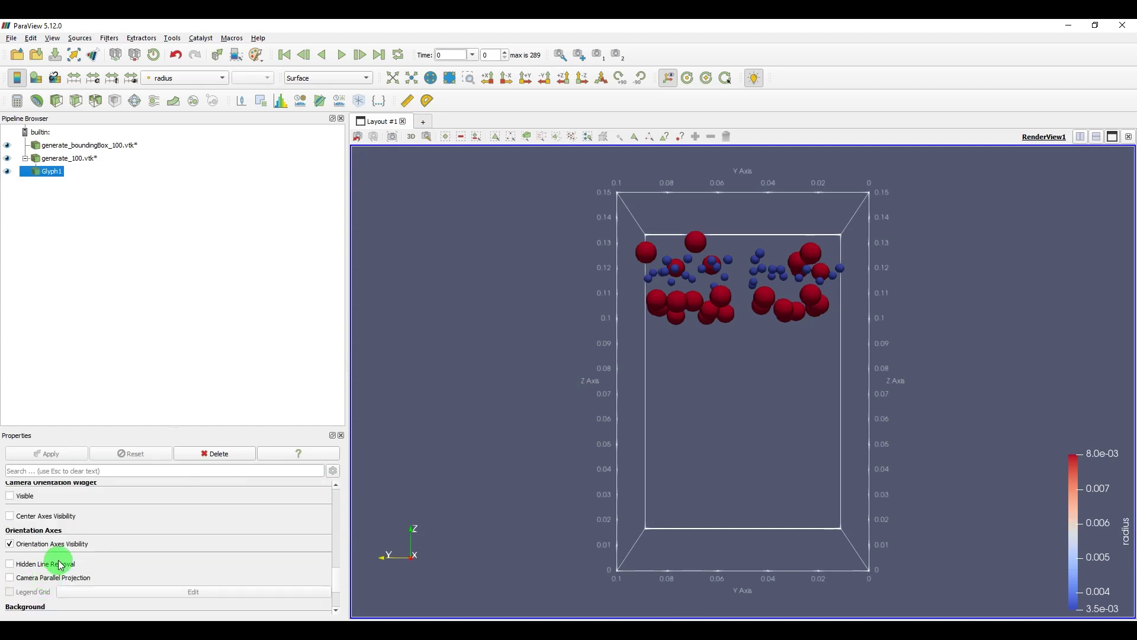
click(10, 580)
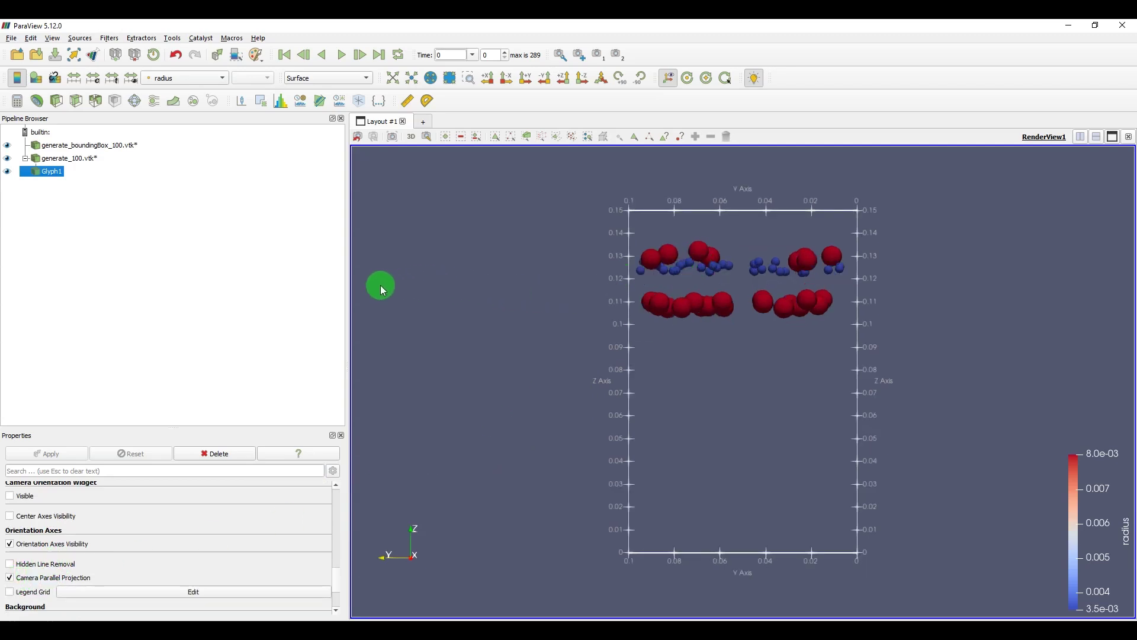
click(7, 159)
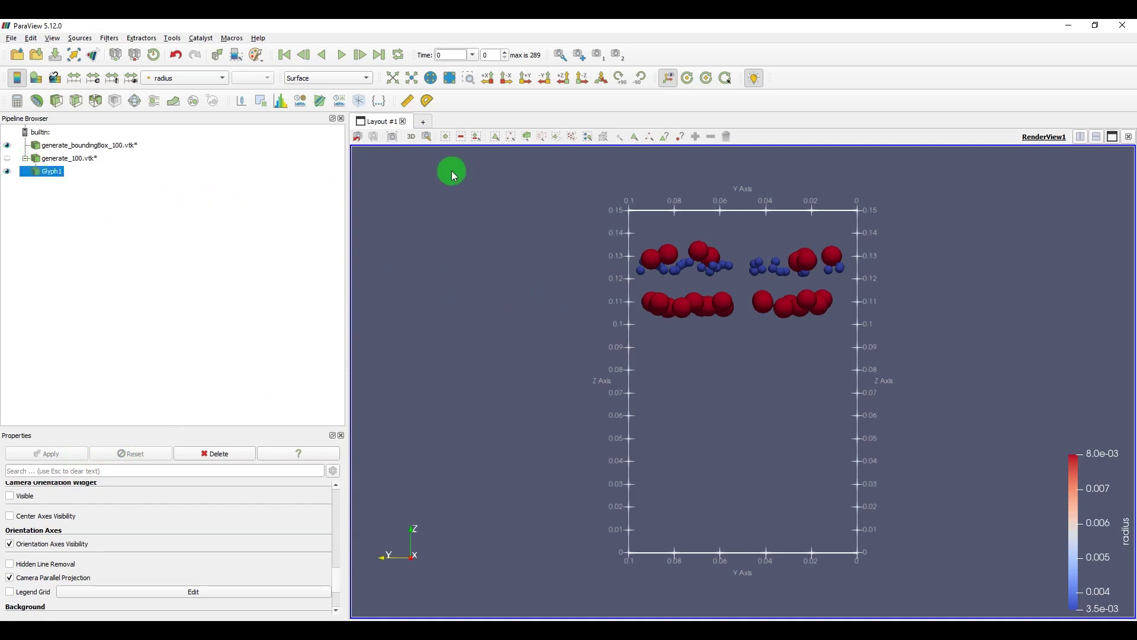
- Play the settling animation and jump to the last time step, 289
click(343, 55)
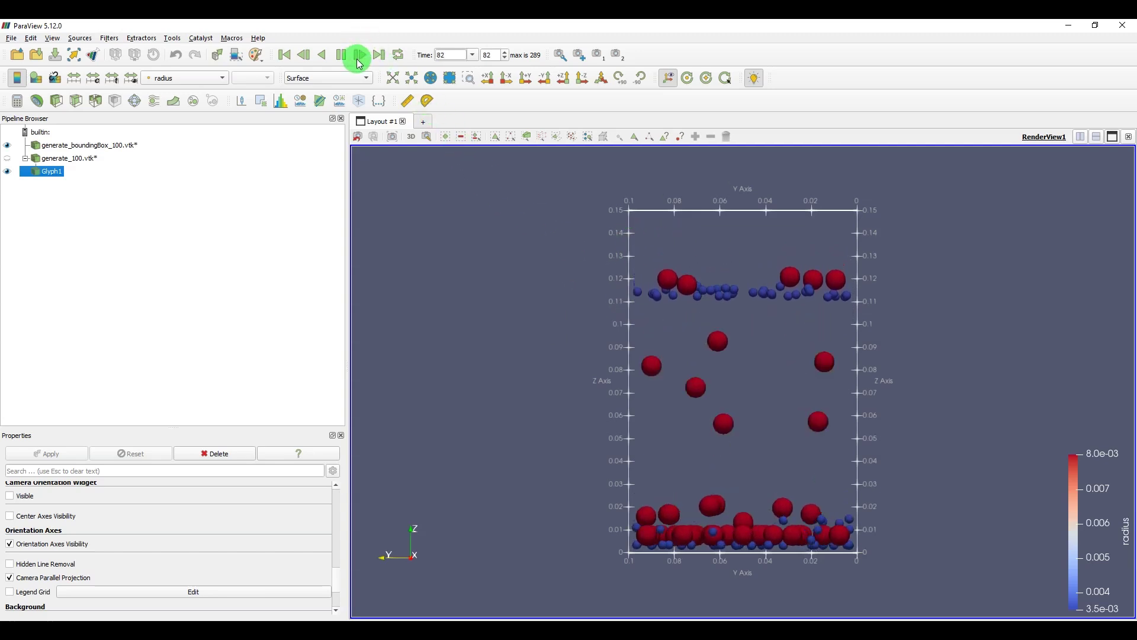
click(376, 61)
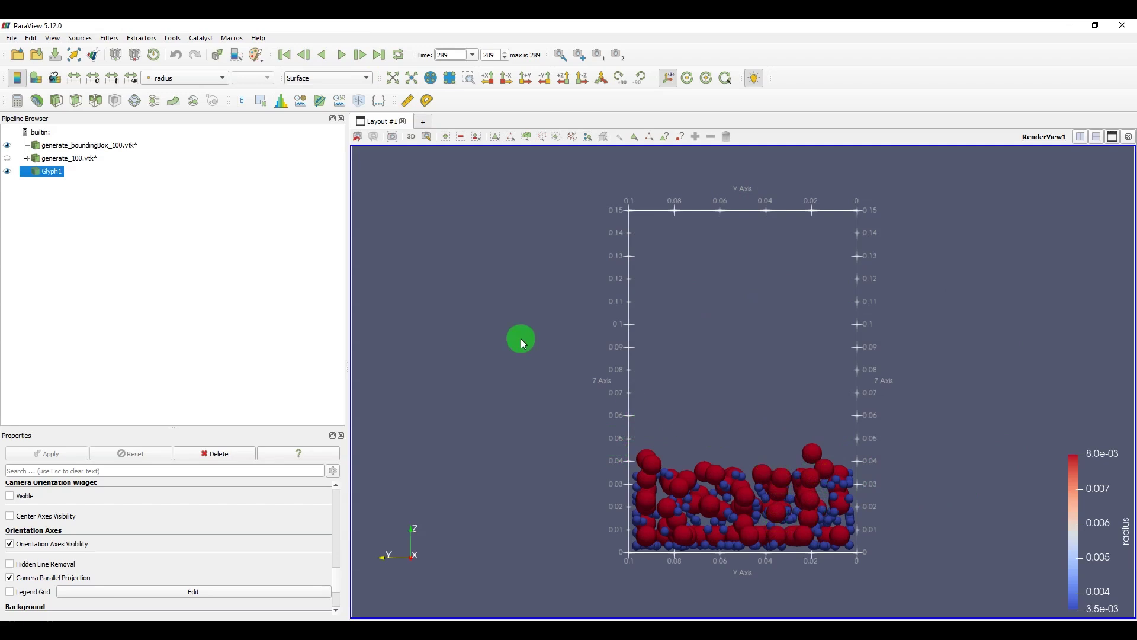
- Save the step-289 particle data as CSV file '100' on the Desktop with default writer settings
click(11, 38)
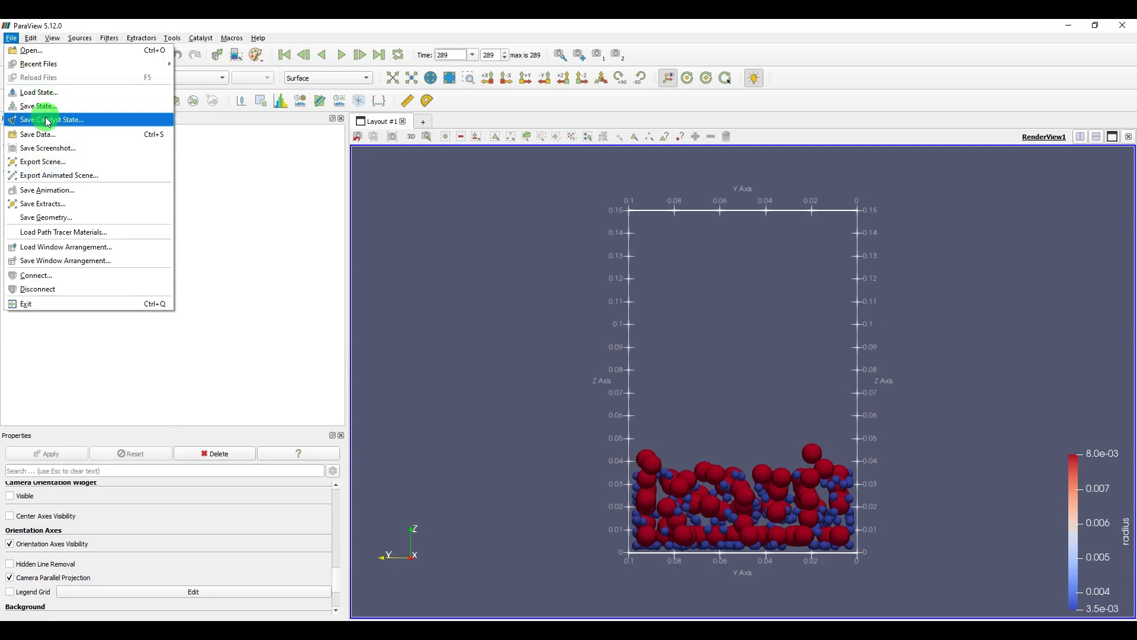
click(50, 135)
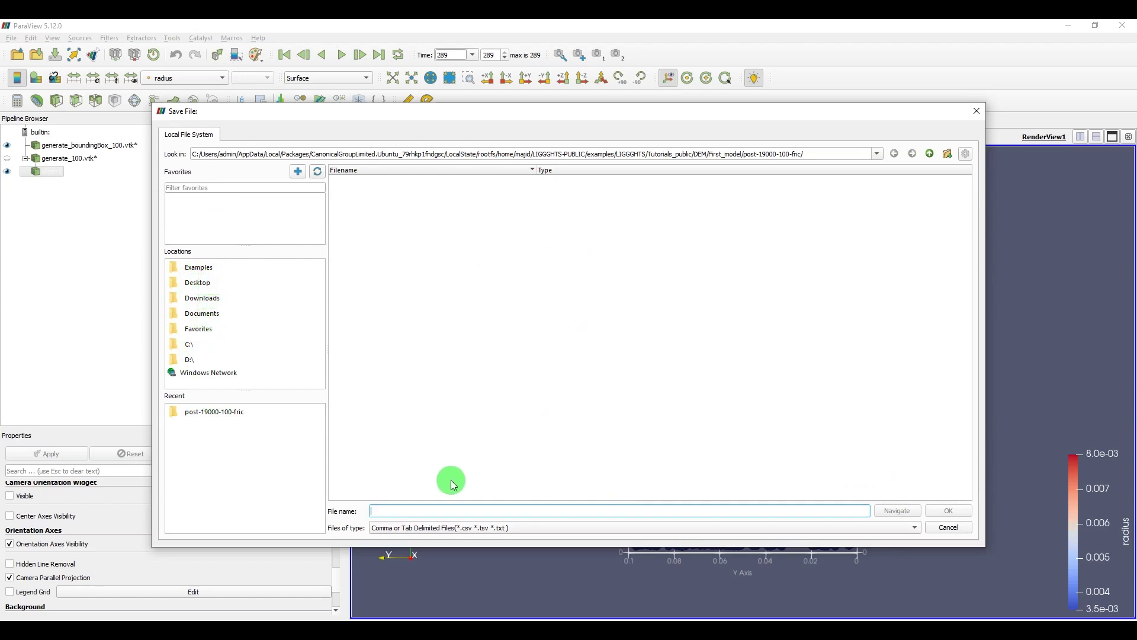
click(216, 287)
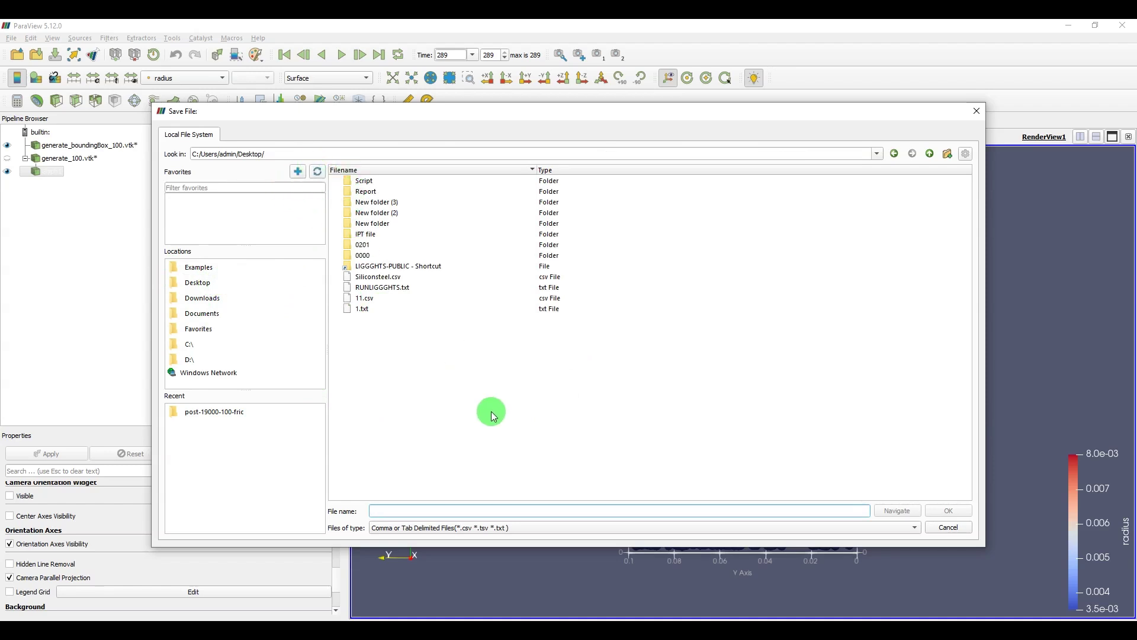
click(458, 506)
text(100)
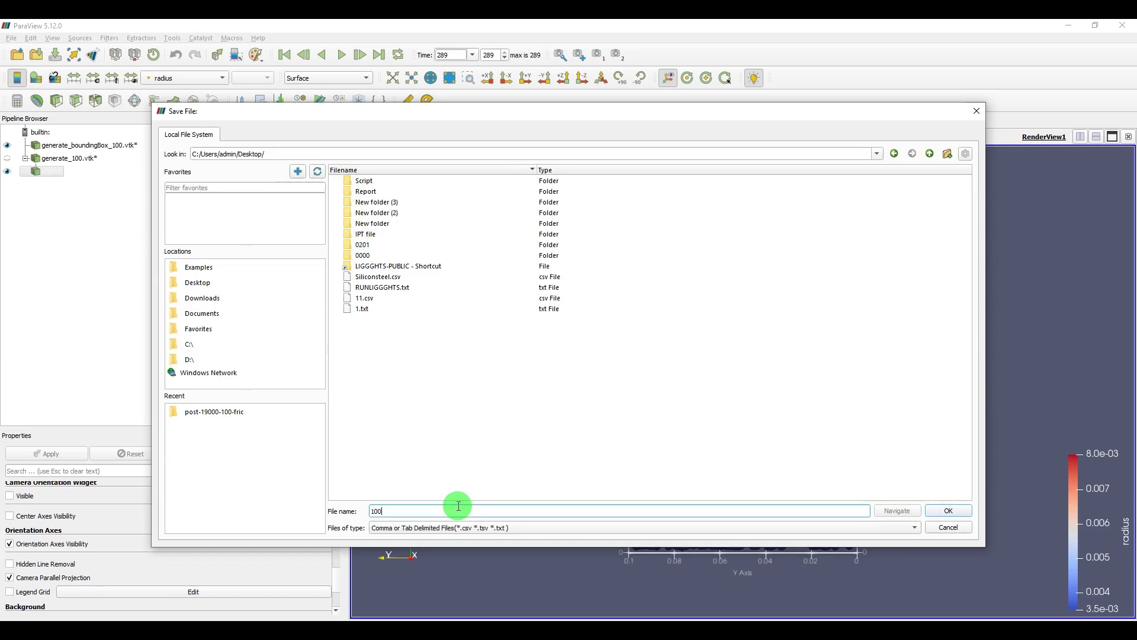
click(950, 512)
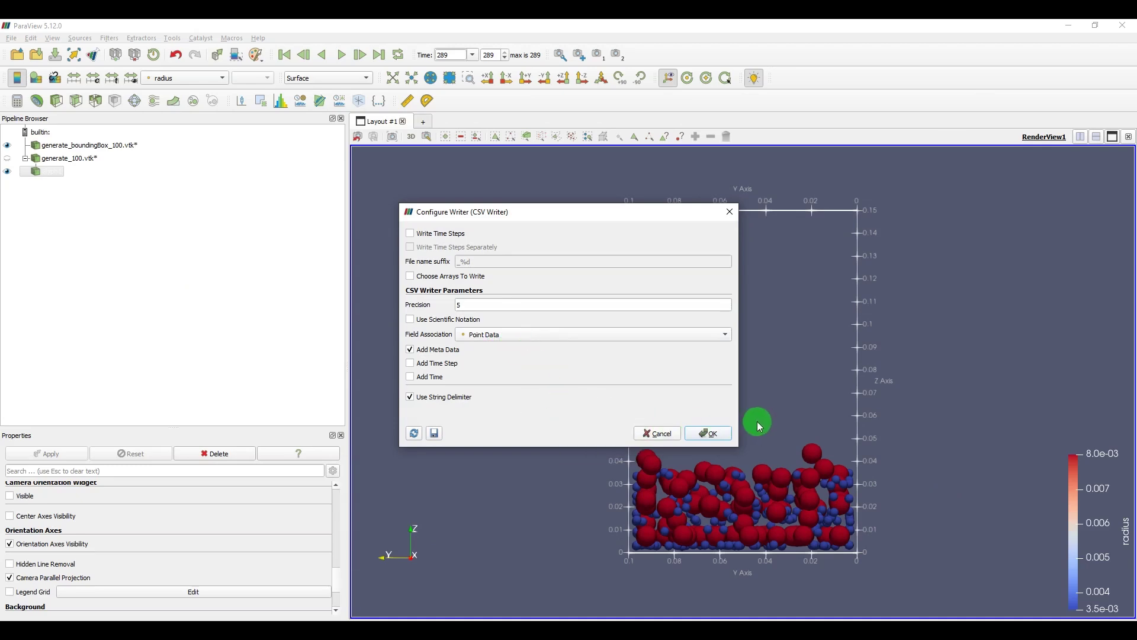
click(715, 436)
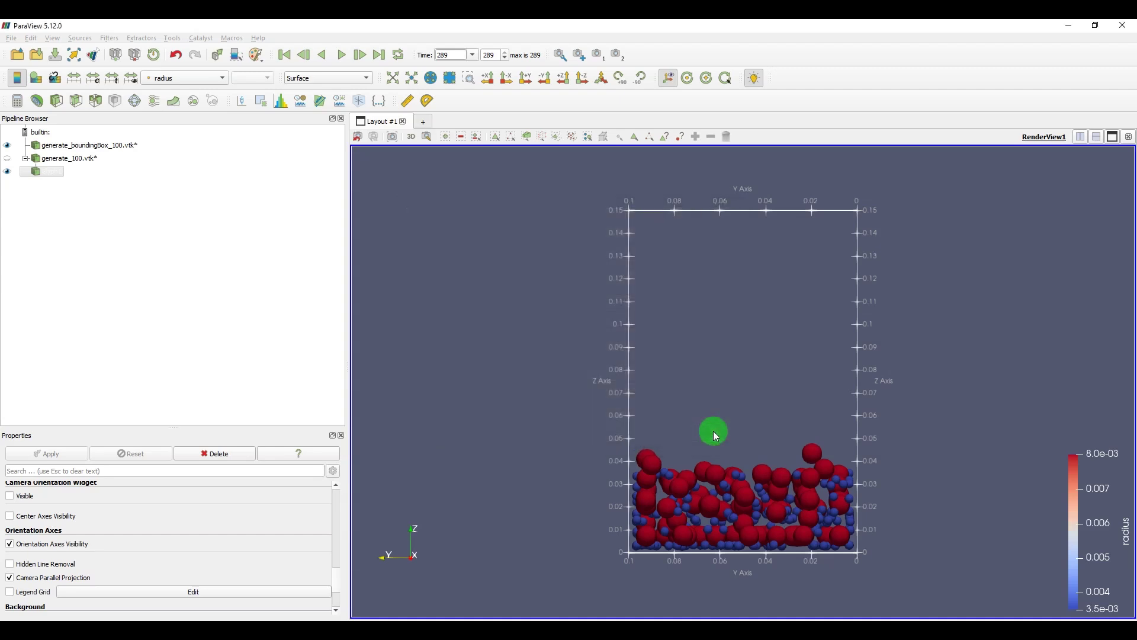
- Open 100.csv in Excel, accept the conversion, and select the Points:0–Points:2 headers
click(1070, 25)
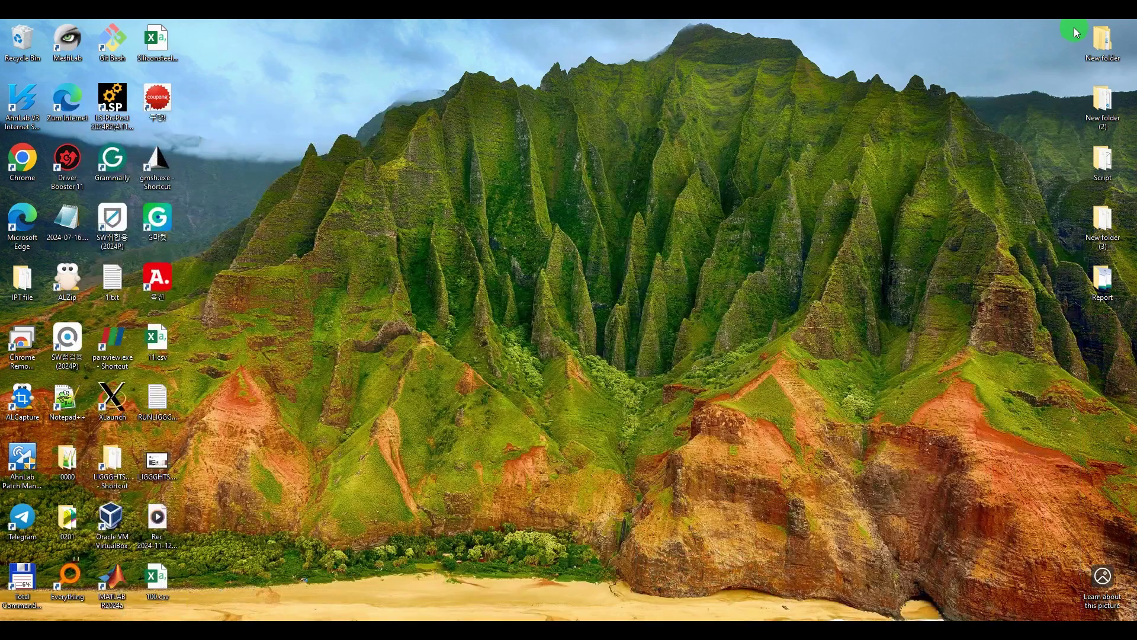
click(195, 578)
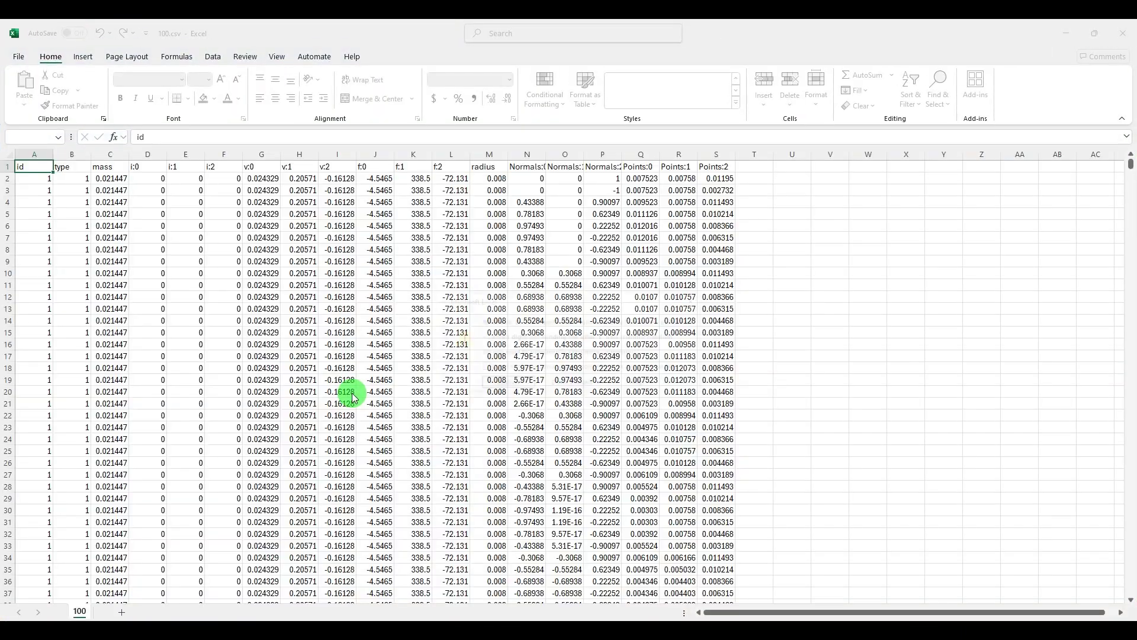
click(504, 385)
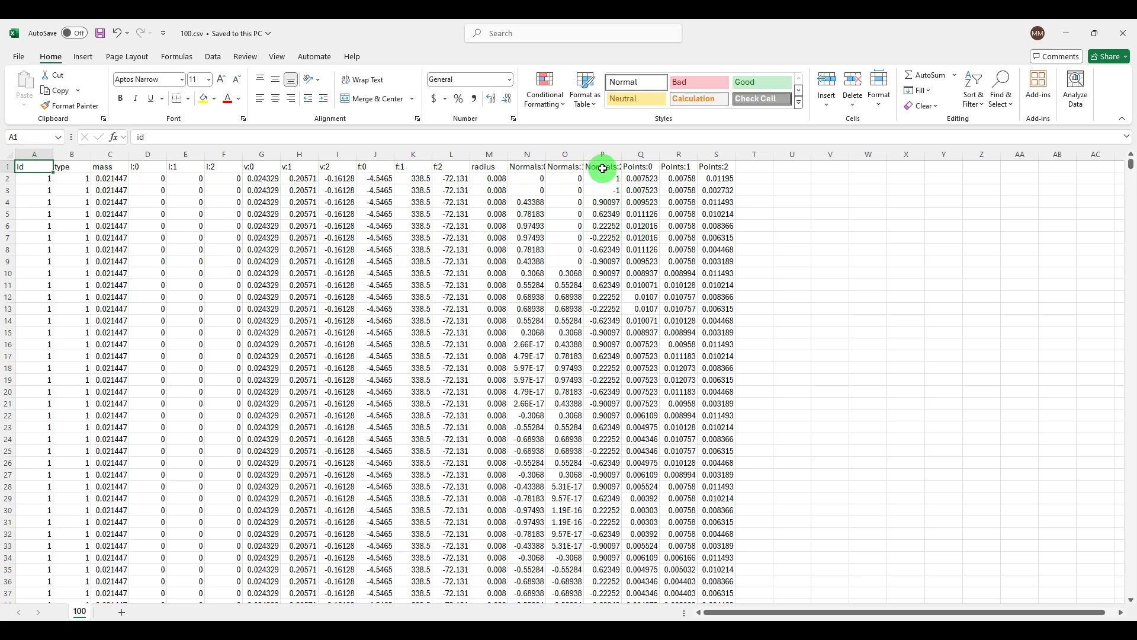
drag(733, 166, 651, 169)
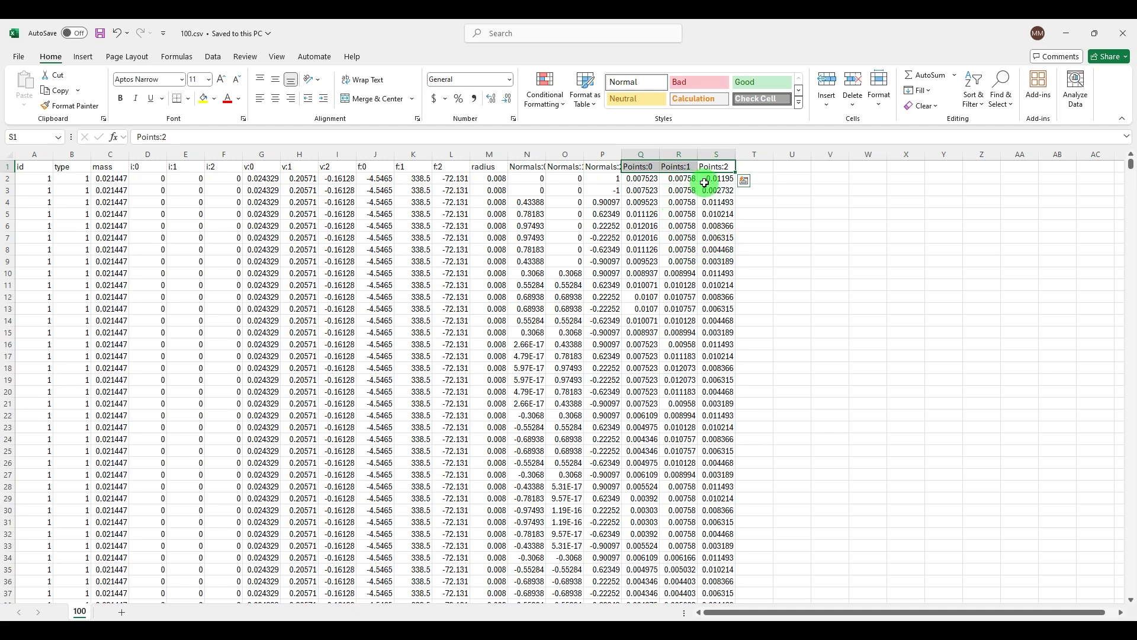
scroll(687, 283, down, 5)
scroll(687, 283, up, 5)
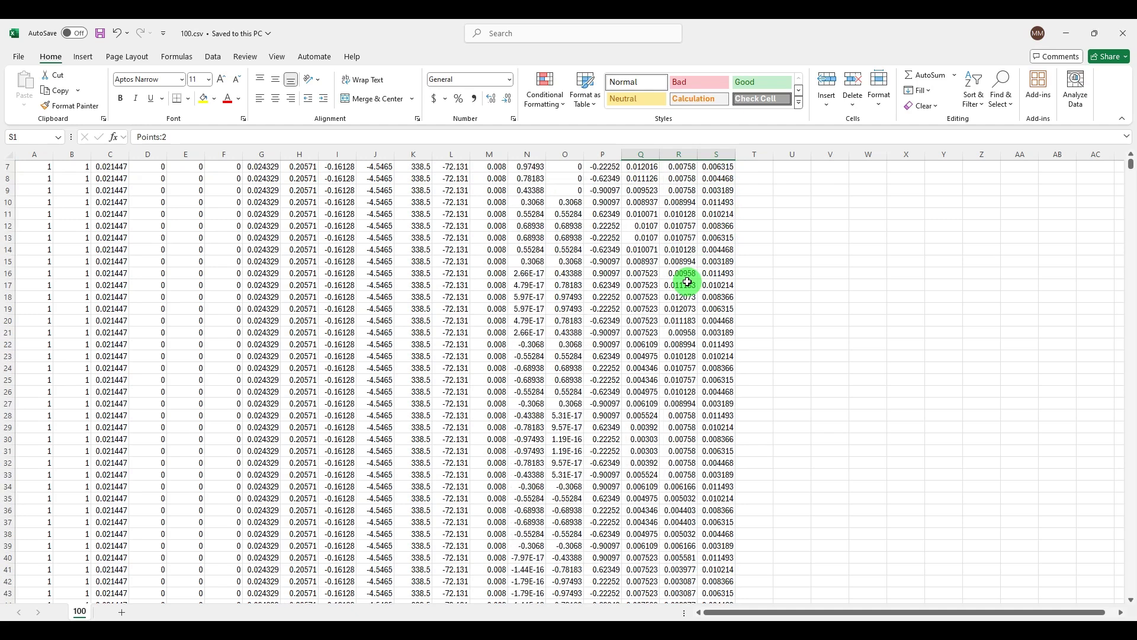